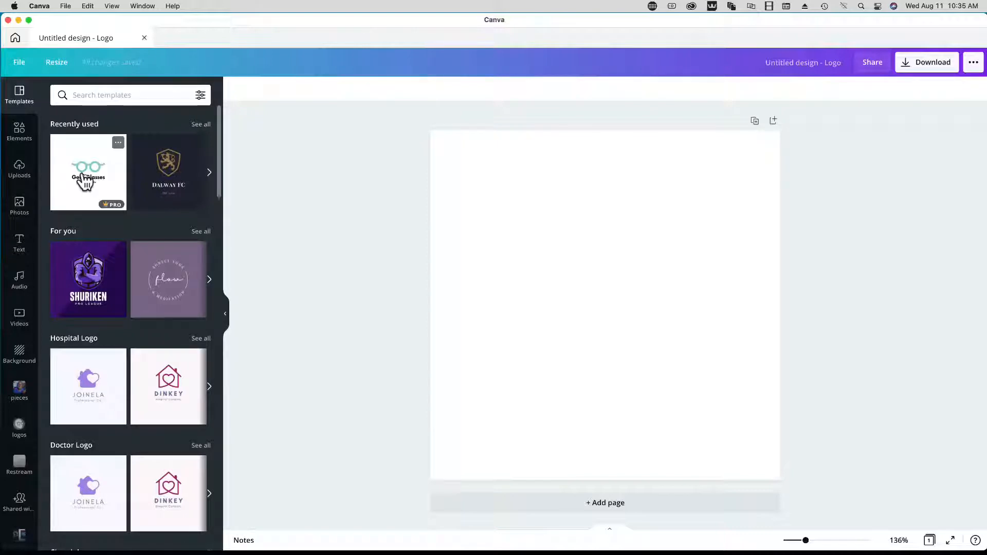
- Apply the GeekGlasses logo template and replace its title with "BradleyTeaches" and its tagline with "THE VIDEO GRAPHICS GURU"
{"action": "left_click", "coordinate": [85, 179]}
{"action": "left_click", "coordinate": [575, 327]}
{"action": "double_click", "coordinate": [576, 329]}
{"action": "type", "text": "BradleyTeaches"}
{"action": "double_click", "coordinate": [593, 351]}
{"action": "type", "text": "THE VIDEO GRAPHICS GURU"}
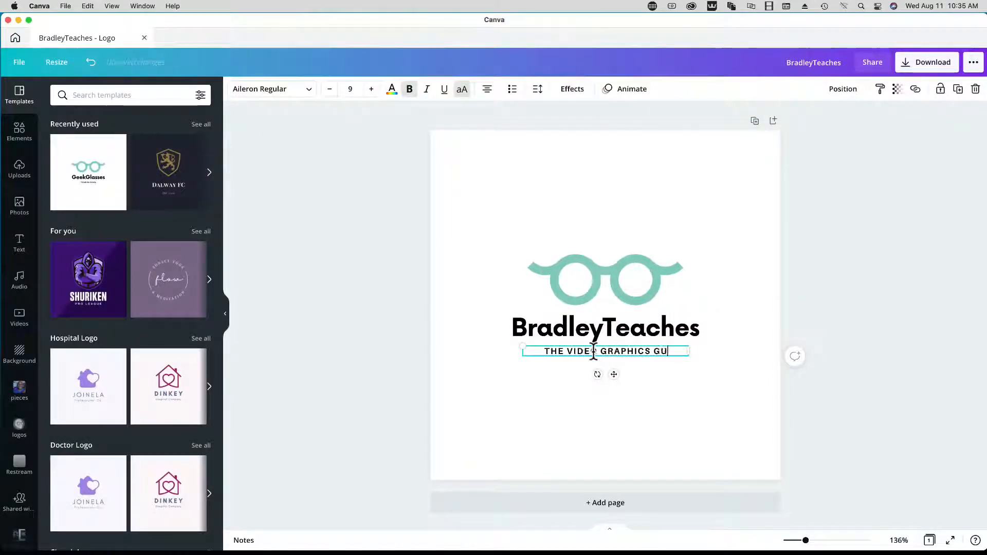
{"action": "left_click", "coordinate": [726, 294]}
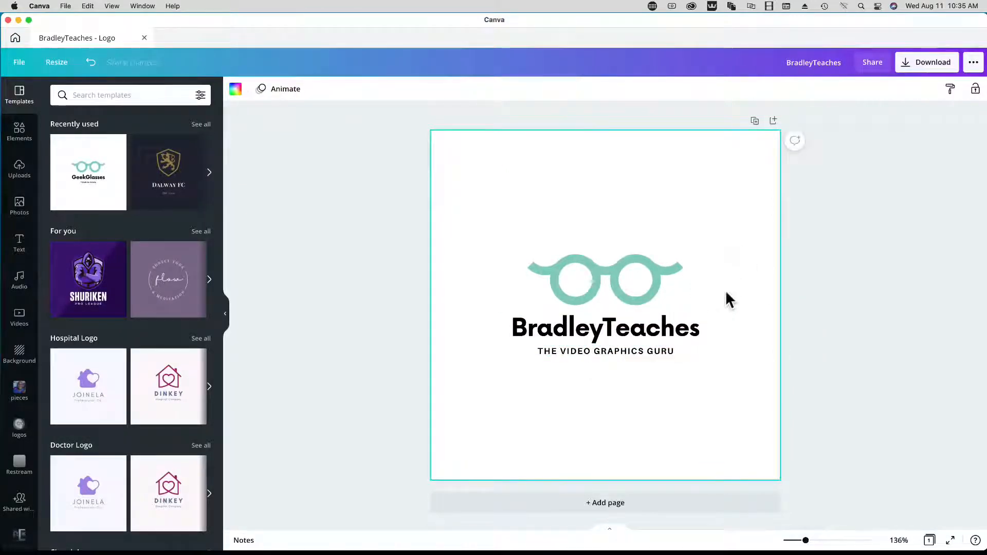
- Resize the logo design to the widescreen Presentation format
{"action": "left_click", "coordinate": [625, 293]}
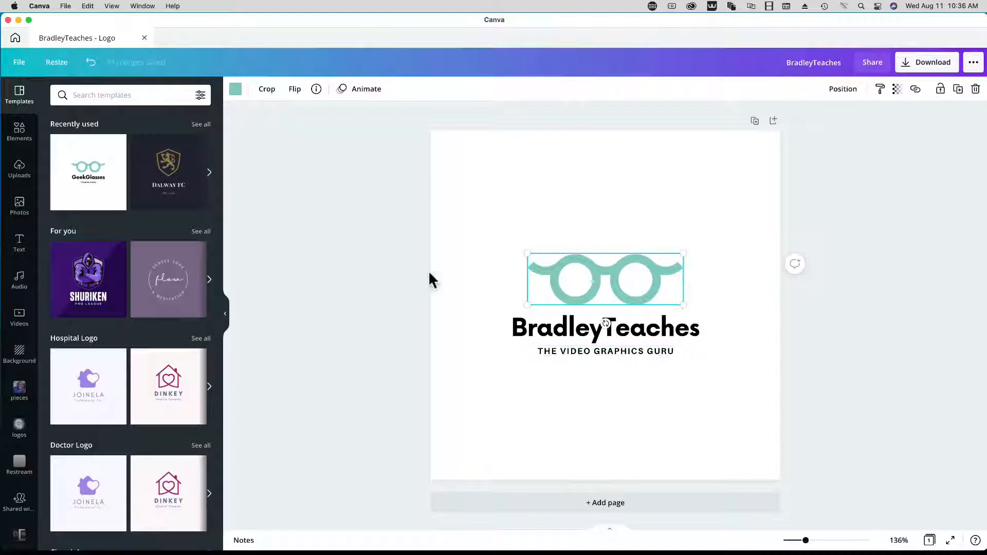
{"action": "left_click", "coordinate": [58, 65]}
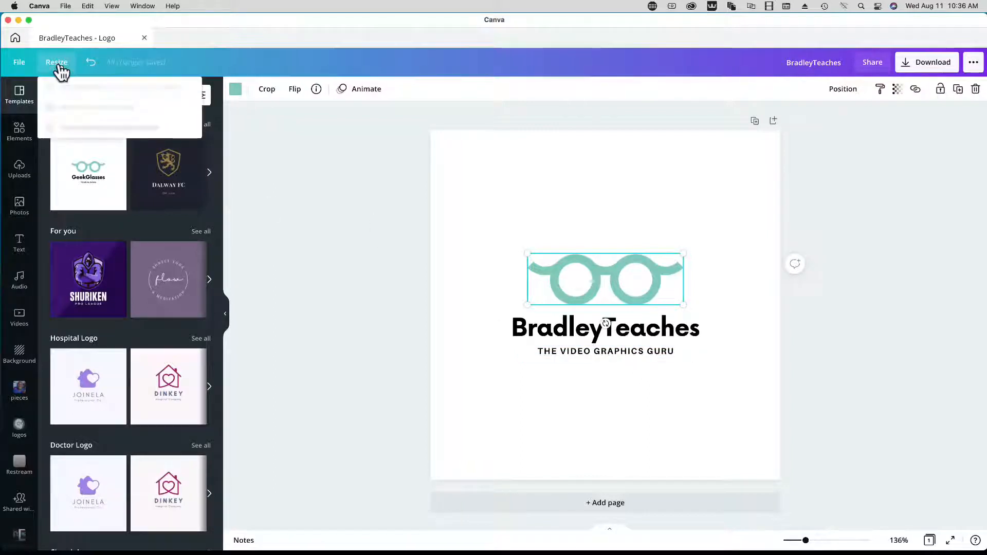
{"action": "left_click", "coordinate": [50, 186]}
{"action": "left_click", "coordinate": [84, 355]}
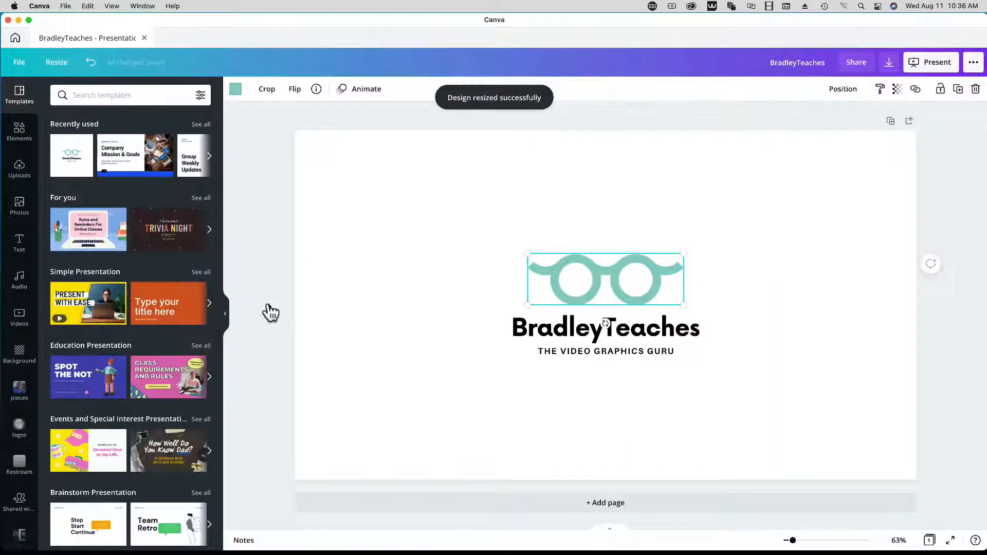
{"action": "left_click", "coordinate": [260, 226]}
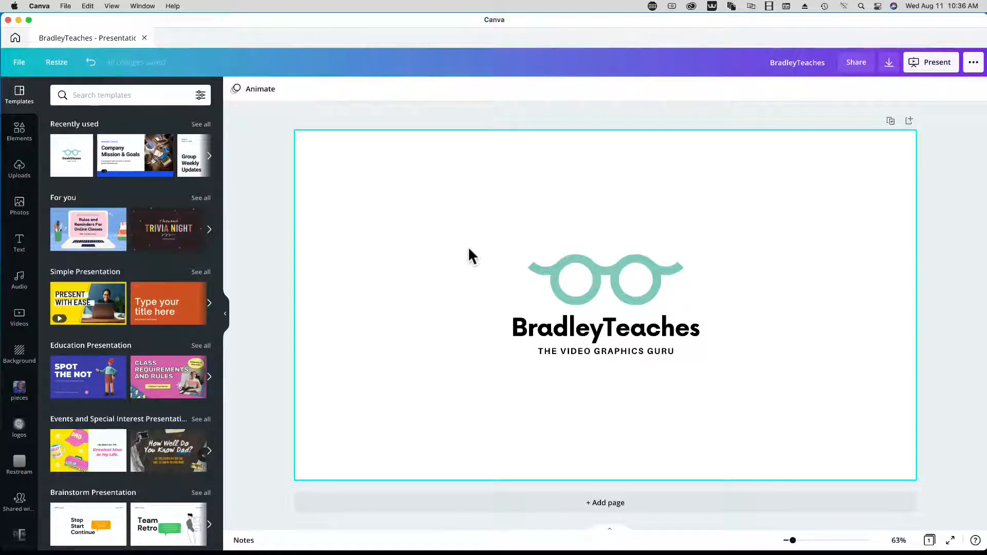
- Delete the tagline and move the glasses and BradleyTeaches text together to the lower-right area of the page
{"action": "left_click", "coordinate": [591, 356]}
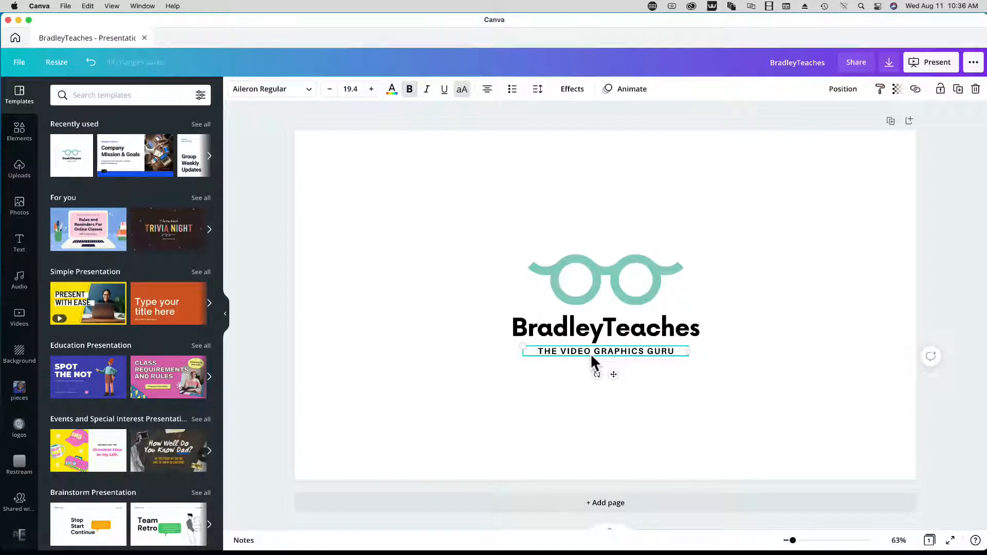
{"action": "key", "text": "BackSpace"}
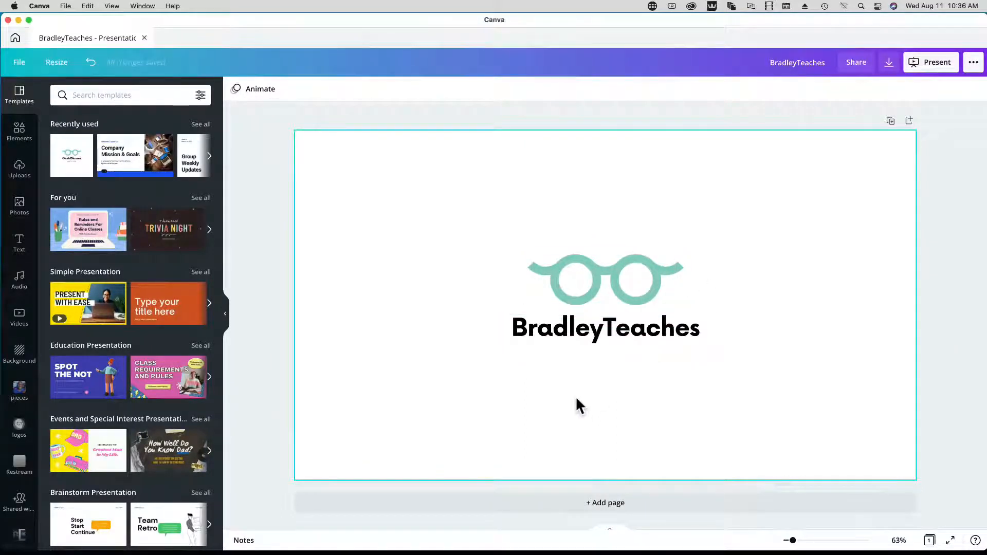
{"action": "left_click_drag", "start_coordinate": [483, 239], "coordinate": [739, 388]}
{"action": "left_click_drag", "start_coordinate": [634, 334], "coordinate": [832, 463]}
{"action": "left_click", "coordinate": [736, 316]}
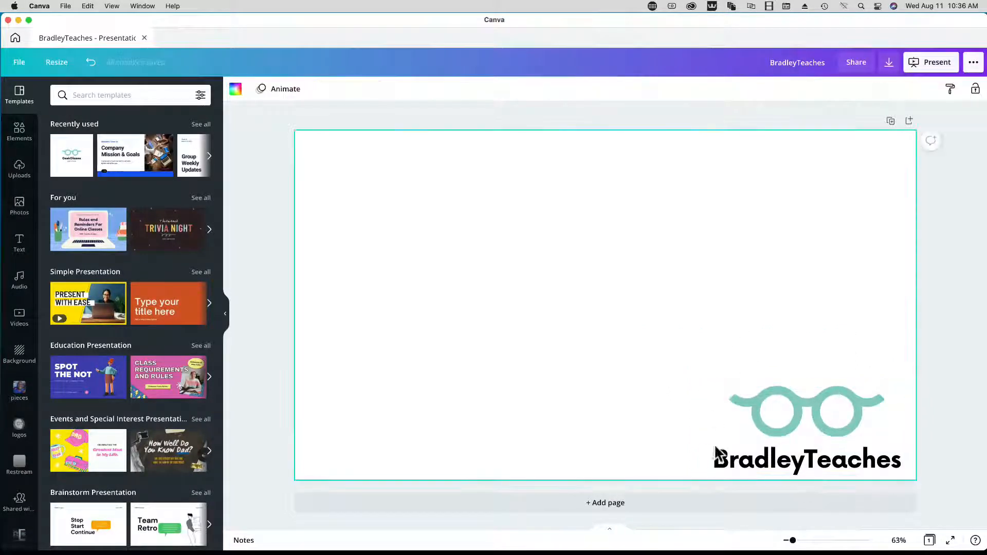
- Shrink the glasses graphic to about two thirds of its width, keeping its lower-right corner in place
{"action": "left_click", "coordinate": [783, 429]}
{"action": "left_click_drag", "start_coordinate": [730, 386], "coordinate": [778, 401]}
{"action": "left_click", "coordinate": [696, 414]}
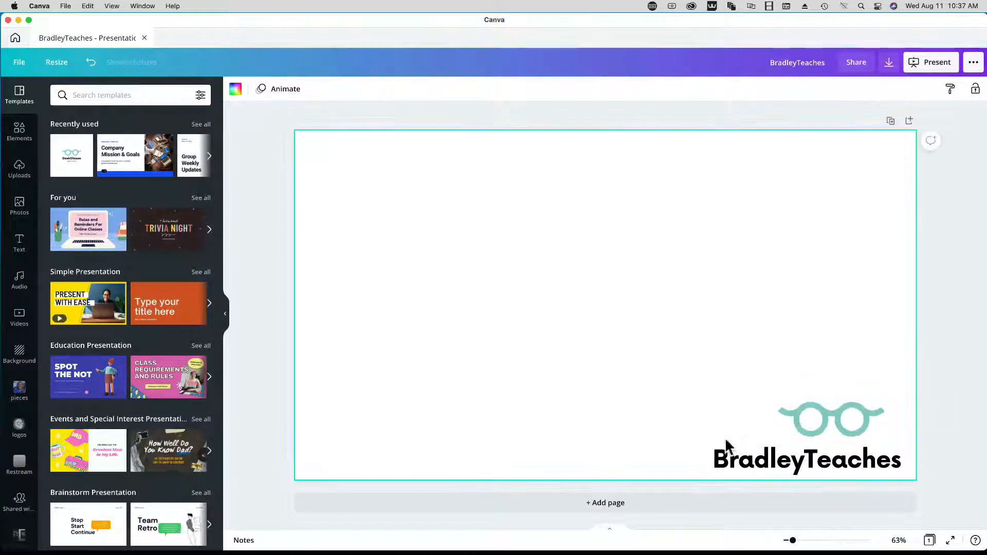
- Set the BradleyTeaches text to size 35 and narrow its text box to the width of the glasses
{"action": "left_click", "coordinate": [751, 465]}
{"action": "left_click", "coordinate": [753, 463]}
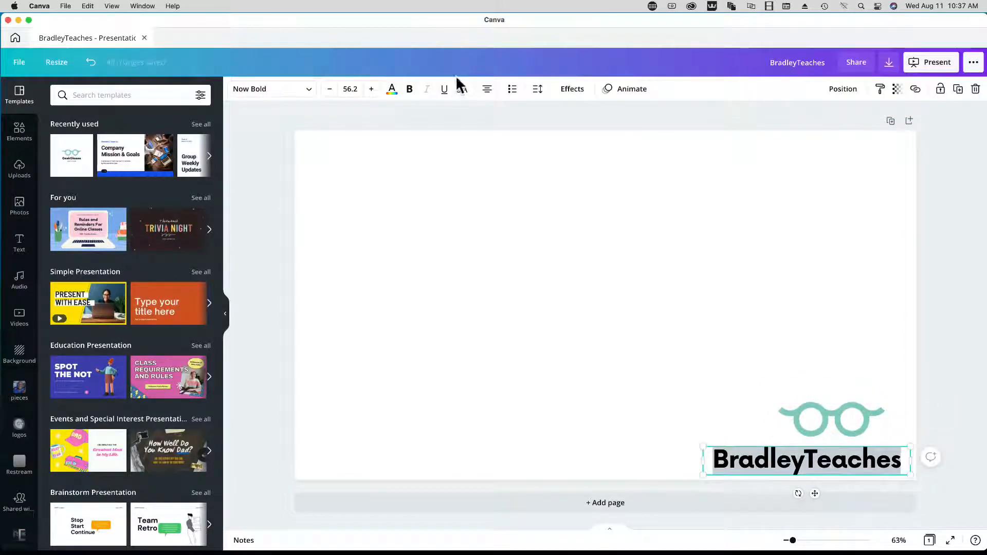
{"action": "left_click", "coordinate": [349, 88]}
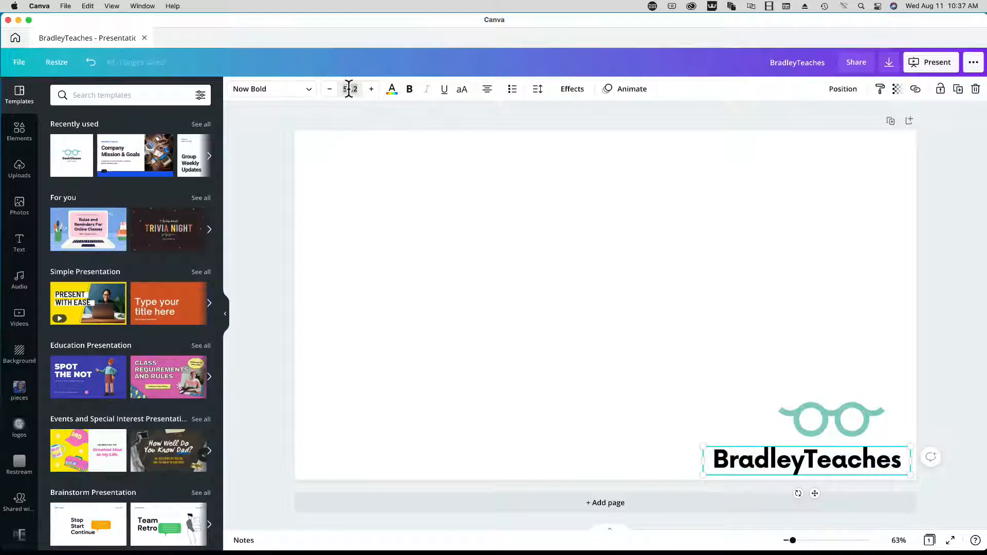
{"action": "type", "text": "35"}
{"action": "key", "text": "Return"}
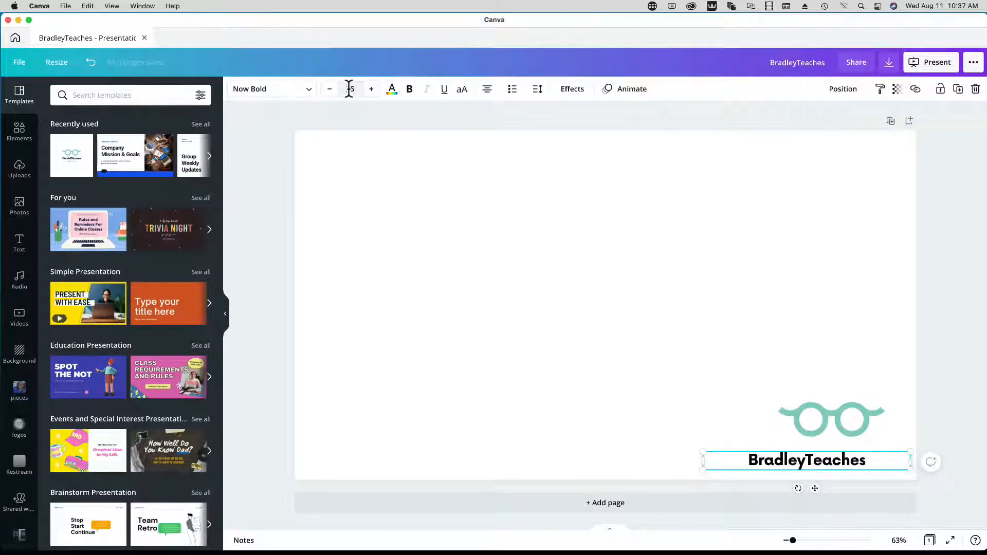
{"action": "left_click_drag", "start_coordinate": [702, 461], "coordinate": [777, 462]}
{"action": "left_click_drag", "start_coordinate": [911, 461], "coordinate": [886, 461]}
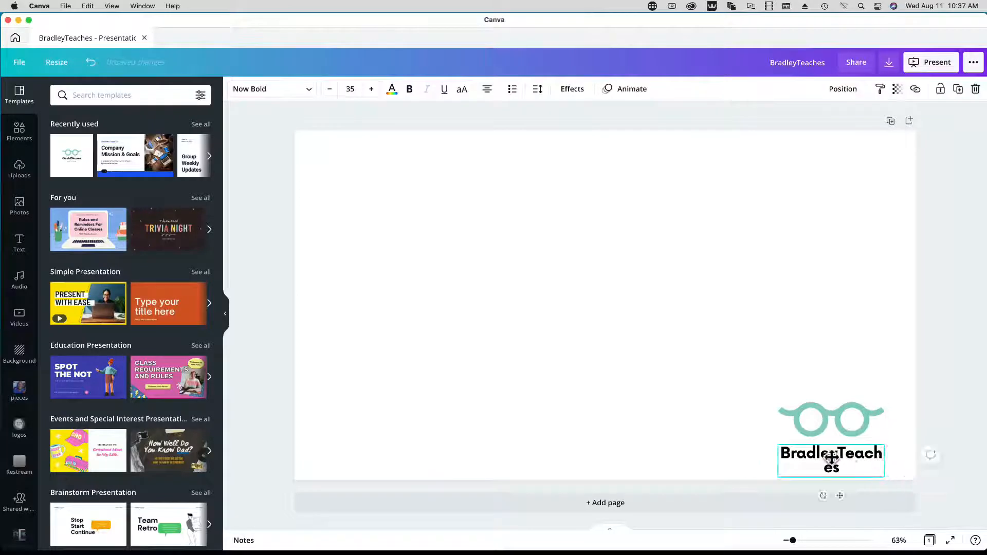
- Reduce the BradleyTeaches font size to 31 so the name fits on one line
{"action": "double_click", "coordinate": [832, 455]}
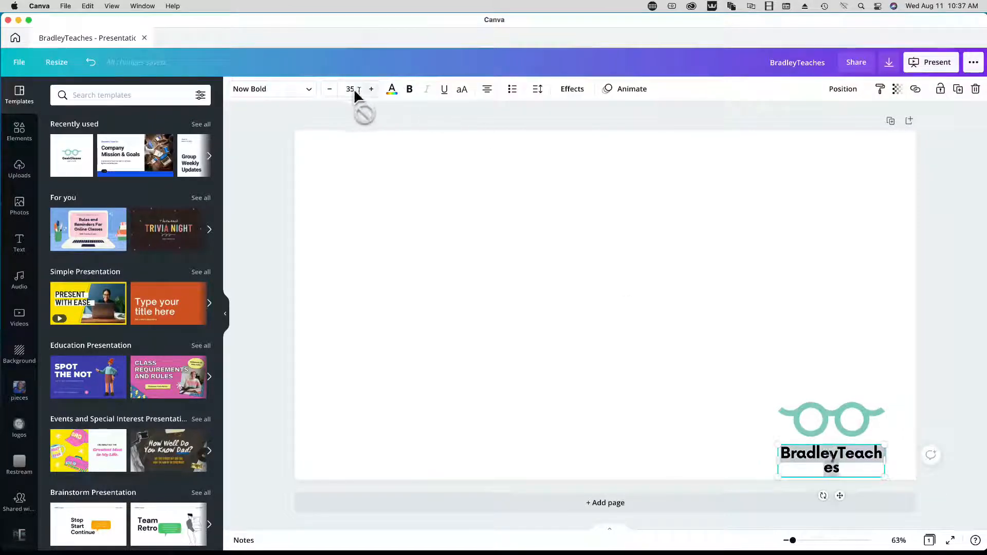
{"action": "left_click", "coordinate": [328, 91]}
{"action": "left_click", "coordinate": [329, 92]}
{"action": "left_click", "coordinate": [329, 92]}
{"action": "left_click", "coordinate": [329, 92]}
- Nudge the glasses straight down until they sit just above the BradleyTeaches text
{"action": "left_click", "coordinate": [813, 425]}
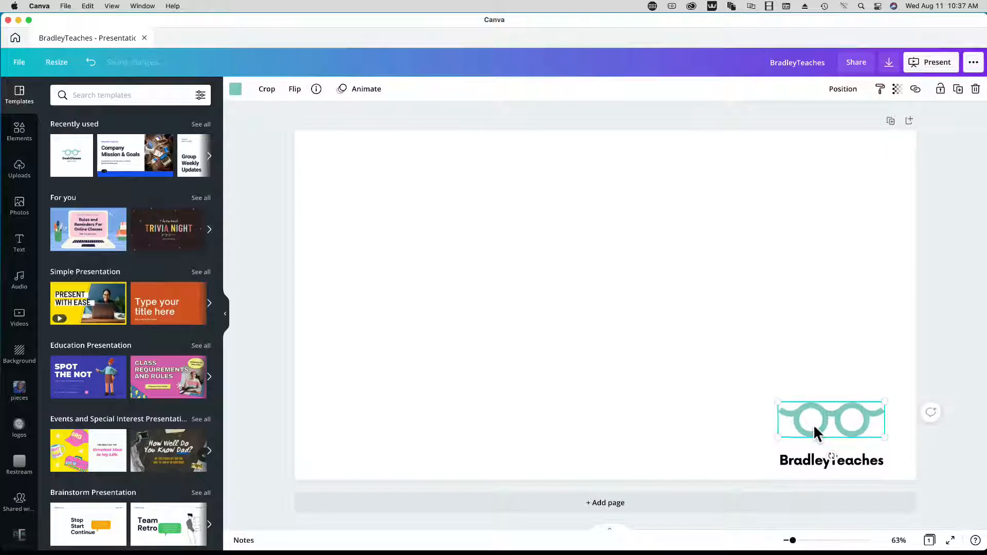
{"action": "key", "text": "Down"}
{"action": "key", "text": "Down"}
{"action": "key", "text": "Down"}
{"action": "key", "text": "Down"}
{"action": "key", "text": "Down"}
{"action": "key", "text": "Down"}
{"action": "key", "text": "Down"}
{"action": "key", "text": "Down"}
{"action": "key", "text": "Down"}
{"action": "key", "text": "Down"}
{"action": "key", "text": "Down"}
{"action": "key", "text": "Down"}
{"action": "key", "text": "Down"}
{"action": "key", "text": "Down"}
{"action": "key", "text": "Down"}
{"action": "key", "text": "Down"}
{"action": "key", "text": "Down"}
{"action": "key", "text": "Down"}
{"action": "key", "text": "Down"}
{"action": "key", "text": "Down"}
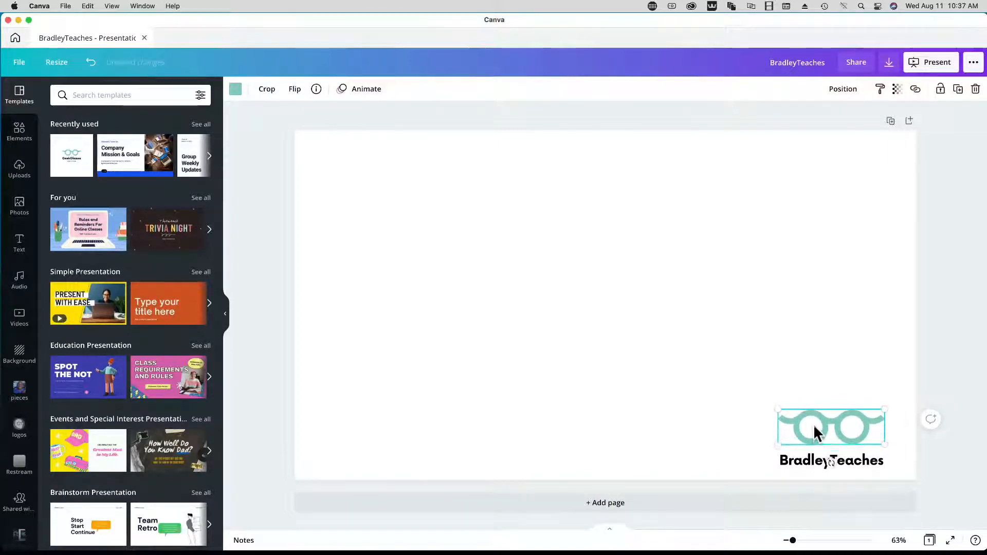
{"action": "key", "text": "Down"}
{"action": "key", "text": "Down"}
{"action": "key", "text": "Down"}
{"action": "key", "text": "Down"}
{"action": "key", "text": "Down"}
{"action": "key", "text": "Down"}
{"action": "key", "text": "Down"}
{"action": "key", "text": "Down"}
{"action": "key", "text": "Down"}
{"action": "key", "text": "Down"}
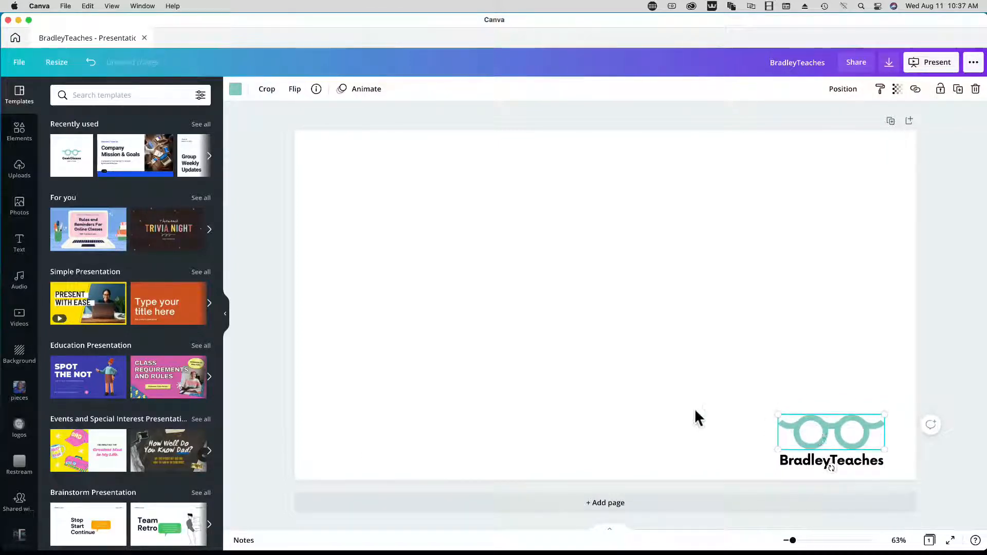
- Move the glasses and BradleyTeaches text together closer into the lower-right corner of the page
{"action": "left_click", "coordinate": [746, 389]}
{"action": "left_click_drag", "start_coordinate": [744, 391], "coordinate": [892, 467]}
{"action": "left_click_drag", "start_coordinate": [840, 442], "coordinate": [866, 445]}
{"action": "left_click", "coordinate": [945, 407]}
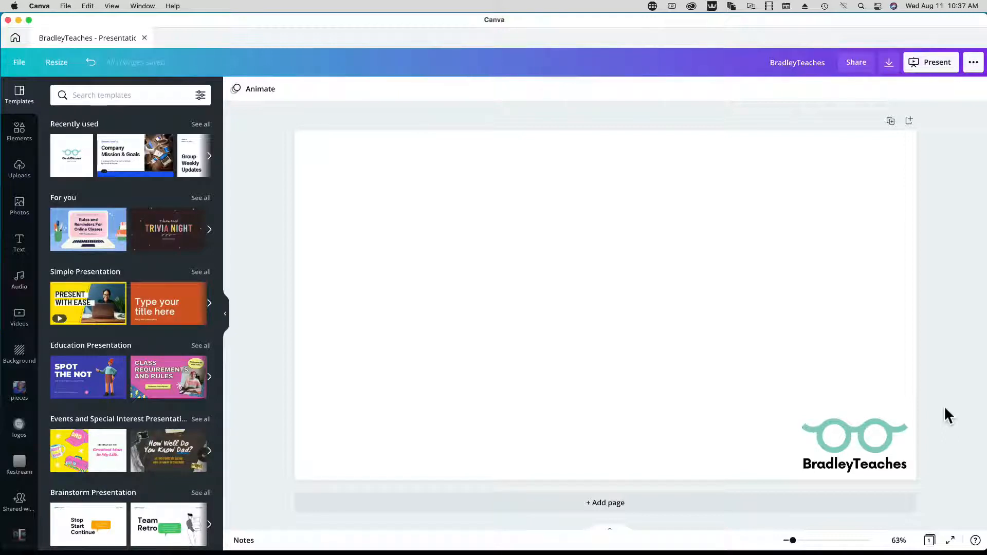
- Change the page background color to black
{"action": "left_click", "coordinate": [381, 167]}
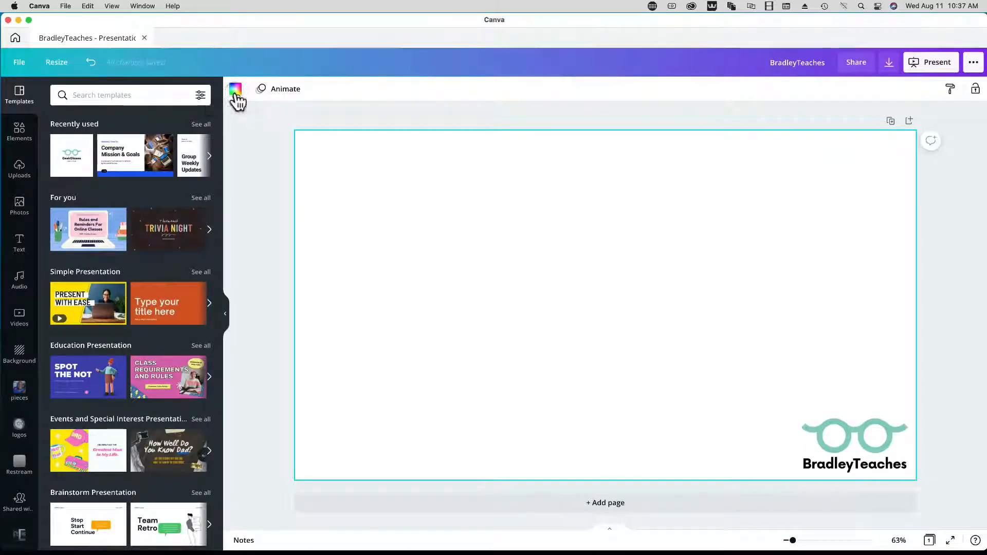
{"action": "left_click", "coordinate": [235, 92]}
{"action": "left_click", "coordinate": [91, 145]}
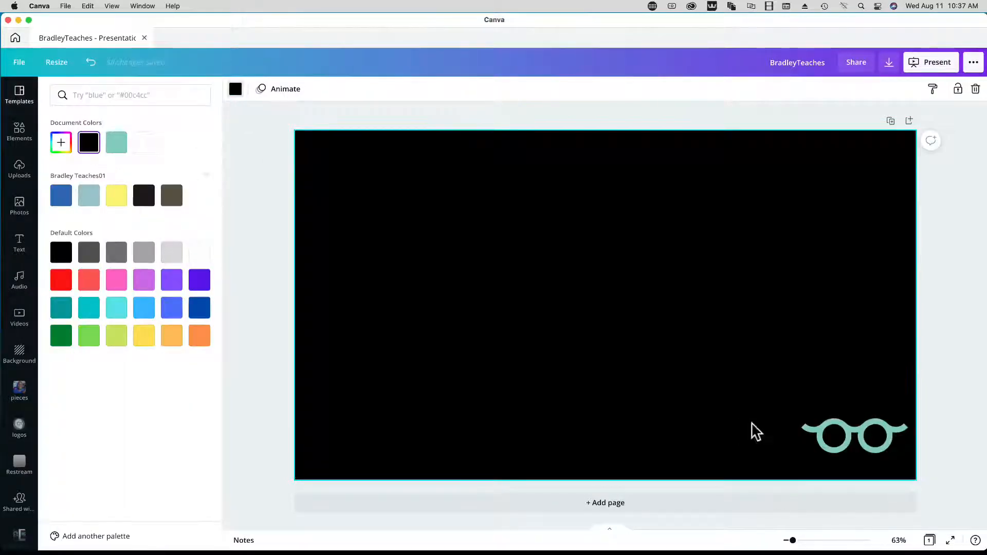
- Recolor the glasses graphic white
{"action": "left_click", "coordinate": [833, 433]}
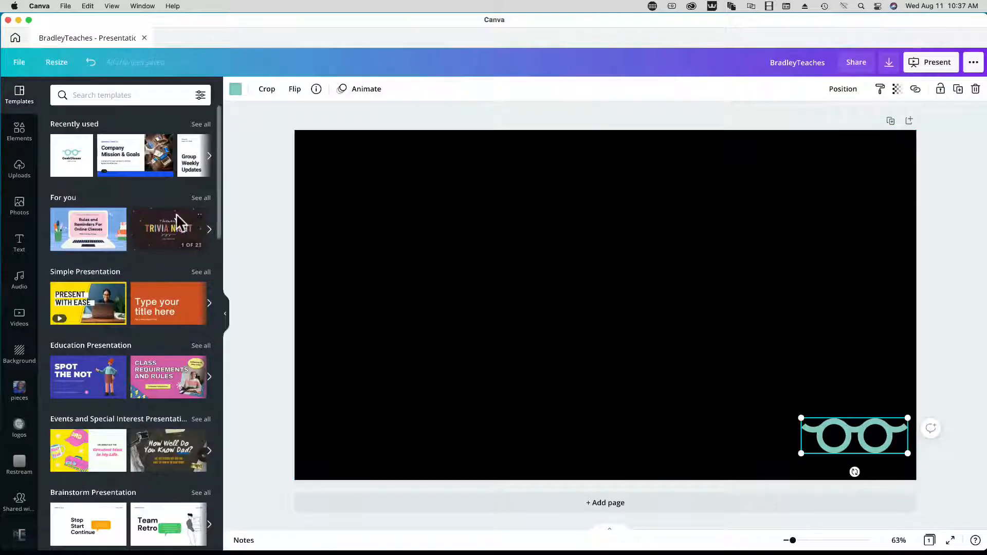
{"action": "left_click", "coordinate": [235, 91]}
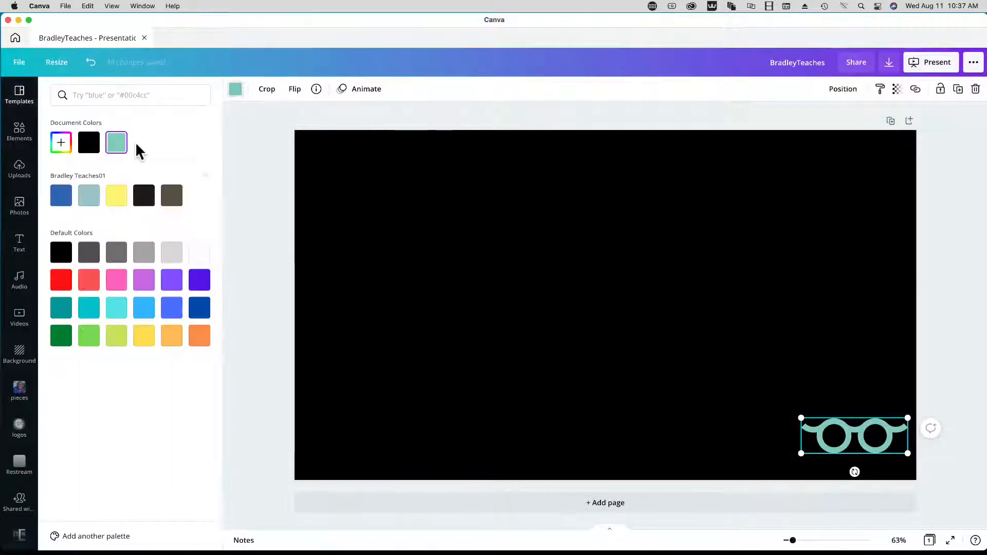
{"action": "left_click", "coordinate": [202, 253]}
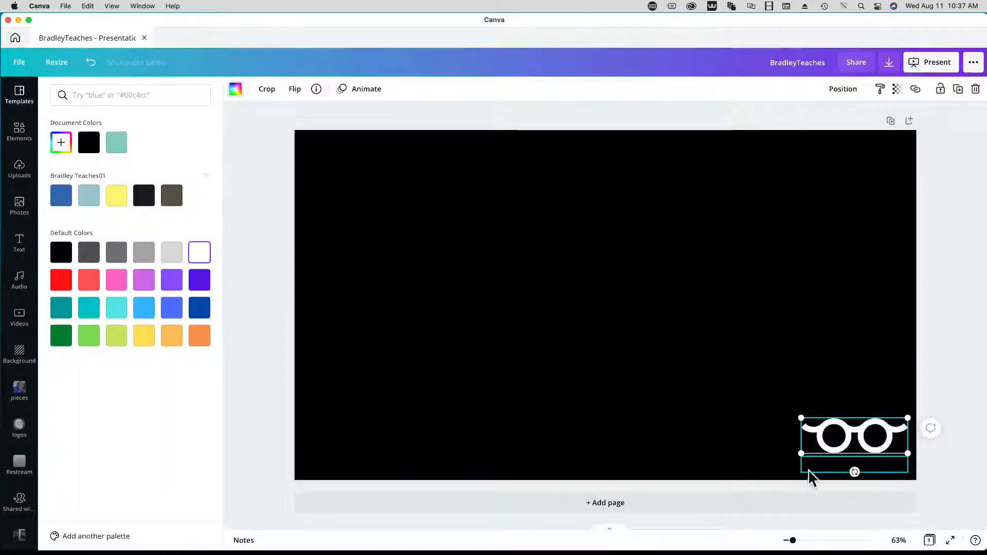
- Change the color of the BradleyTeaches text below the glasses to white
{"action": "left_click", "coordinate": [819, 468]}
{"action": "left_click", "coordinate": [819, 468]}
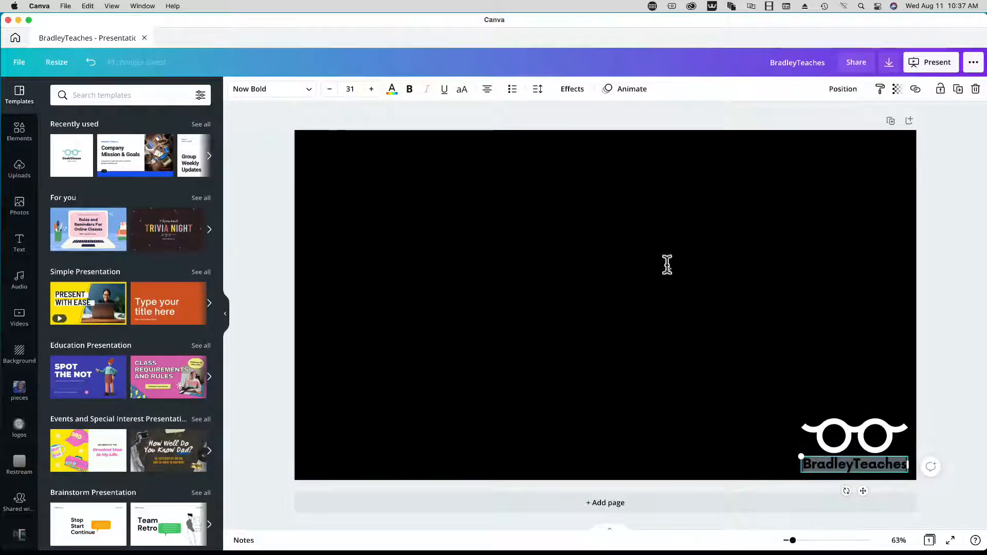
{"action": "left_click", "coordinate": [392, 90]}
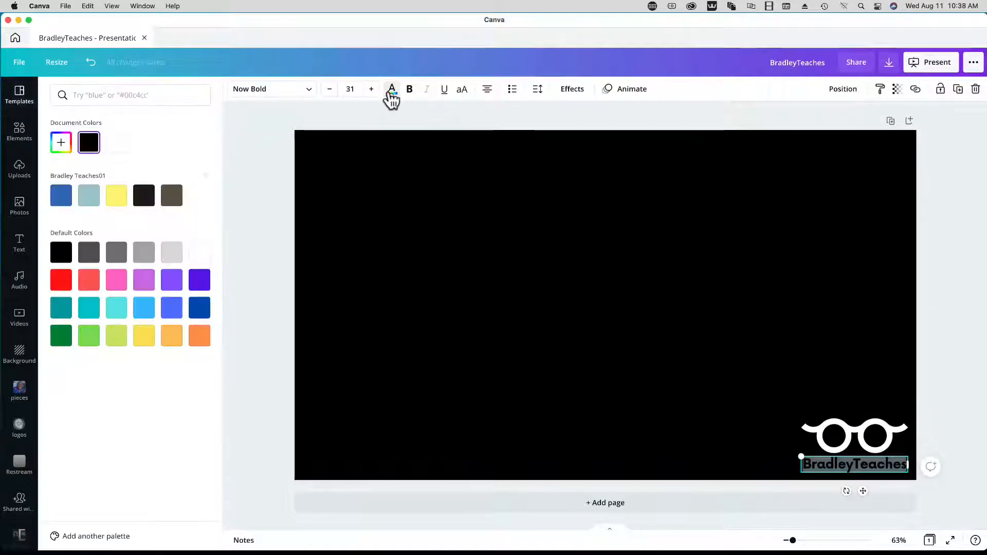
{"action": "left_click", "coordinate": [201, 253]}
{"action": "left_click", "coordinate": [264, 252]}
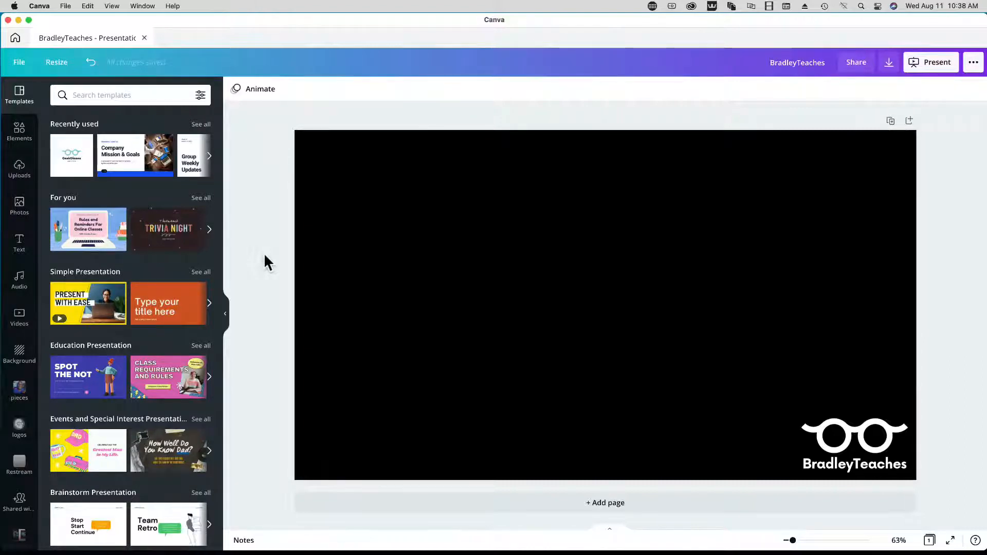
- Download the design as a PNG, saving it as BradleyTeaches.png in the Downloads folder
{"action": "left_click", "coordinate": [889, 64]}
{"action": "left_click", "coordinate": [837, 138]}
{"action": "left_click", "coordinate": [834, 87]}
{"action": "left_click", "coordinate": [819, 192]}
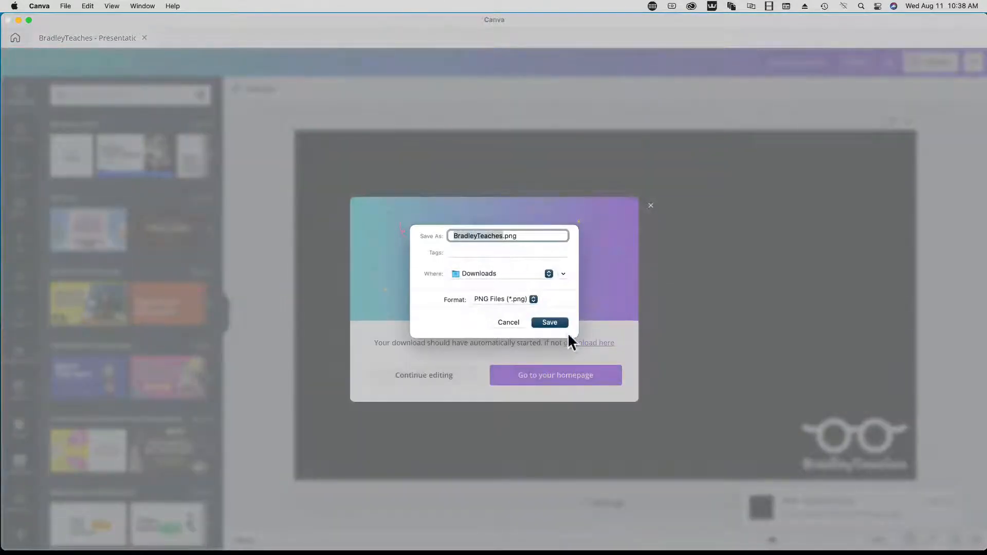
{"action": "left_click", "coordinate": [554, 321]}
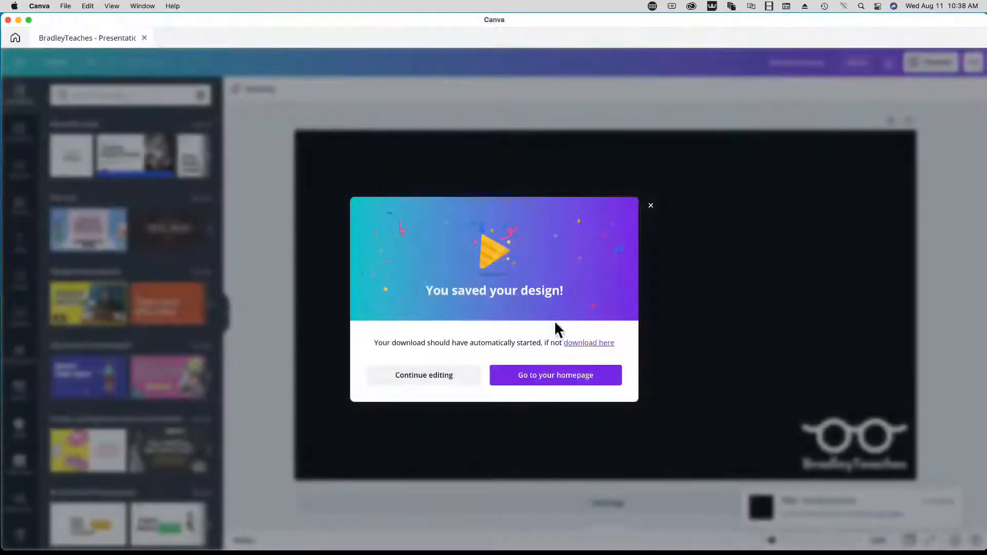
{"action": "left_click", "coordinate": [650, 205]}
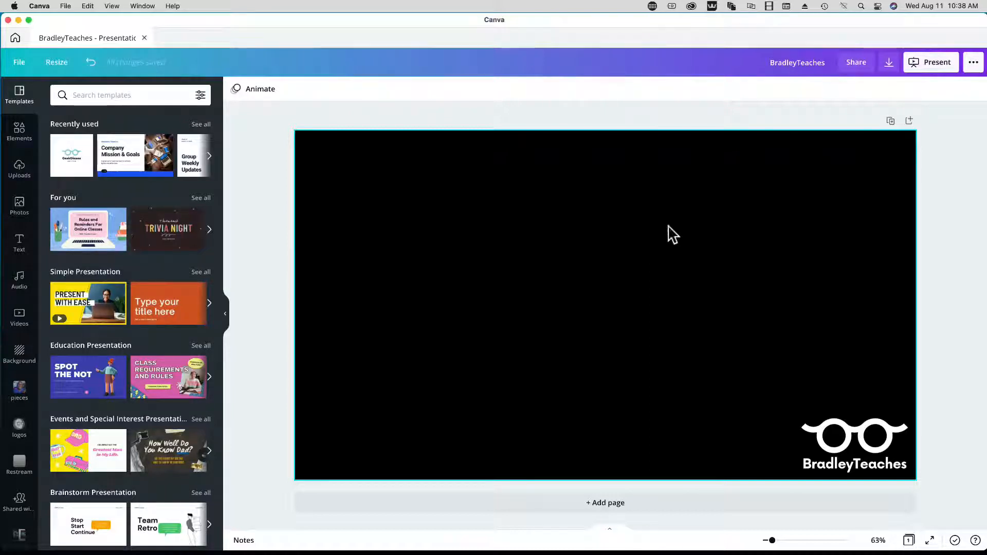
- Delete the BradleyTeaches text, enlarge the glasses slightly and move them down into the lower-right corner
{"action": "left_click", "coordinate": [837, 465]}
{"action": "key", "text": "Delete"}
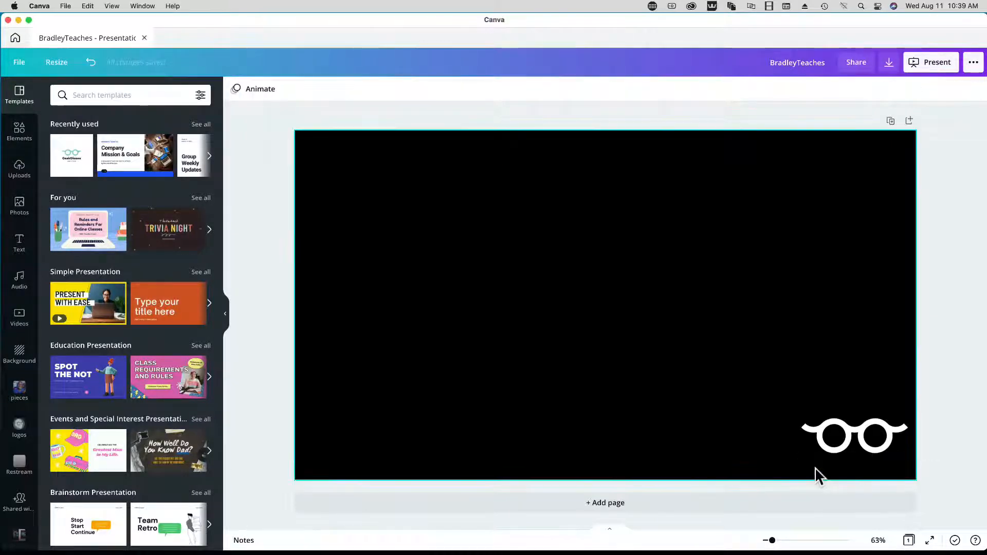
{"action": "left_click", "coordinate": [804, 441]}
{"action": "left_click_drag", "start_coordinate": [800, 418], "coordinate": [779, 411]}
{"action": "left_click_drag", "start_coordinate": [822, 453], "coordinate": [823, 465]}
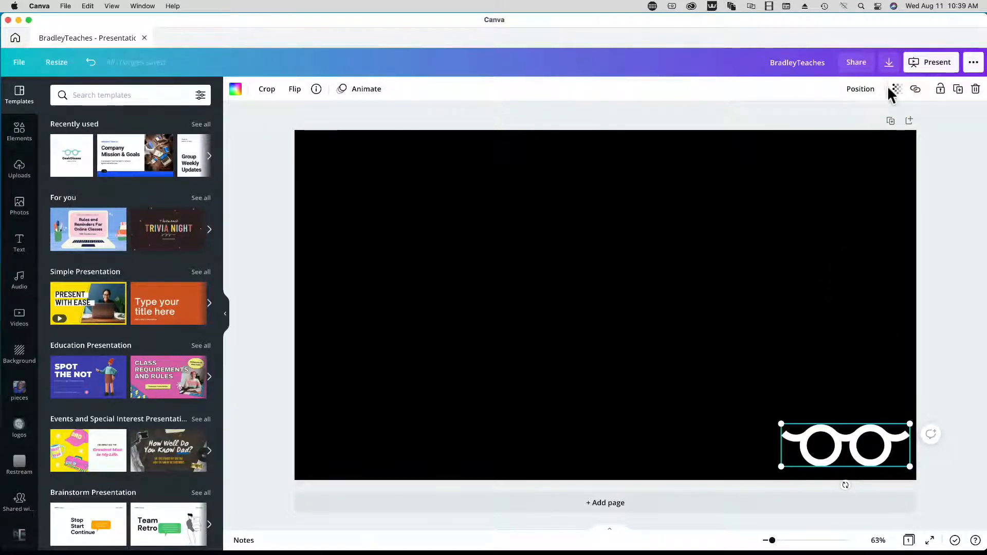
- Download the glasses-only design as a JPG with the quality raised to the maximum
{"action": "left_click", "coordinate": [889, 65]}
{"action": "left_click", "coordinate": [853, 139]}
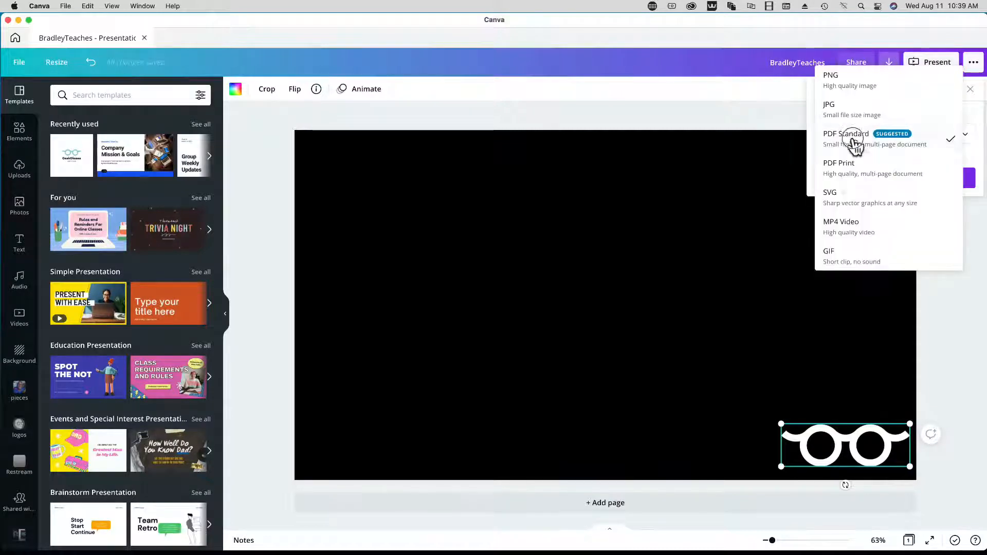
{"action": "left_click", "coordinate": [843, 110]}
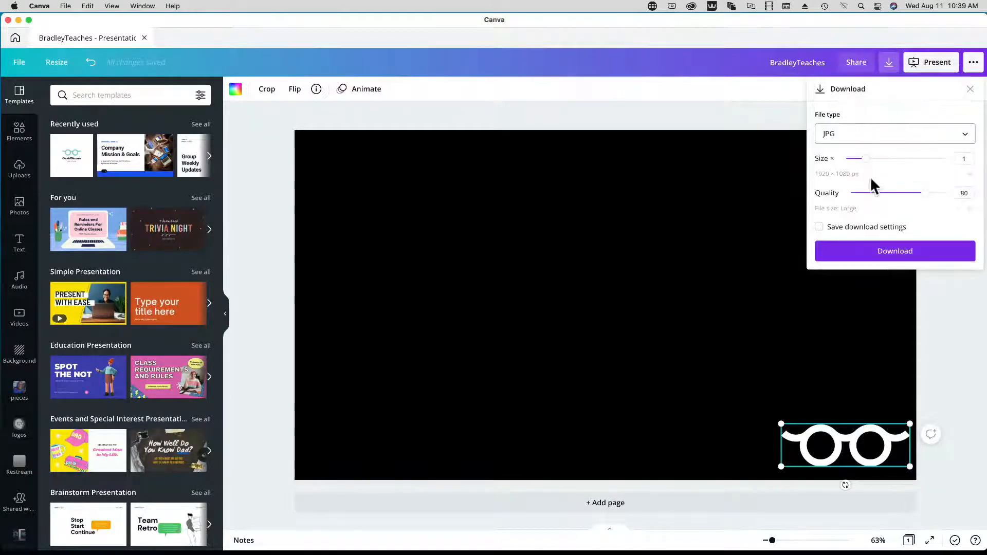
{"action": "left_click_drag", "start_coordinate": [925, 195], "coordinate": [962, 194]}
{"action": "left_click", "coordinate": [867, 257]}
{"action": "left_click", "coordinate": [596, 316]}
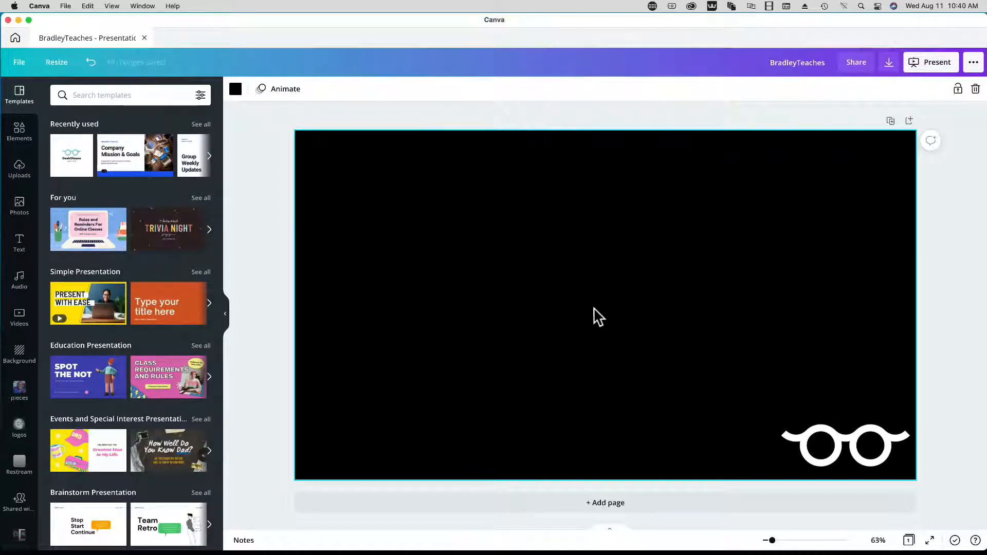
- Undo the recent edits to restore the BradleyTeaches text and move the logo to near the middle of the page
{"action": "key", "text": "super+z"}
{"action": "key", "text": "super+z"}
{"action": "key", "text": "super+z"}
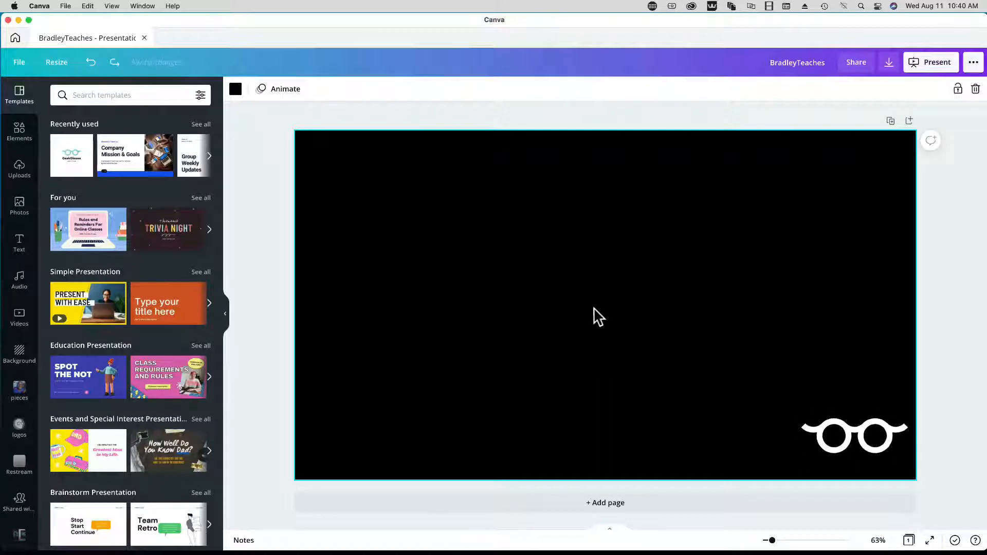
{"action": "left_click_drag", "start_coordinate": [873, 448], "coordinate": [601, 291]}
{"action": "left_click", "coordinate": [673, 360]}
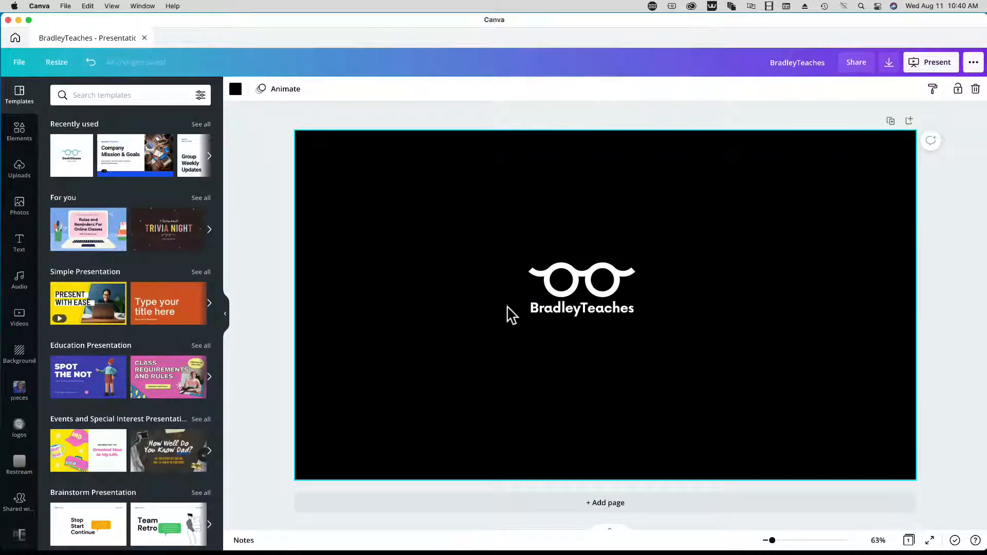
- Add a circle shape over the logo and send it backward behind the glasses and the BradleyTeaches text
{"action": "left_click", "coordinate": [19, 131]}
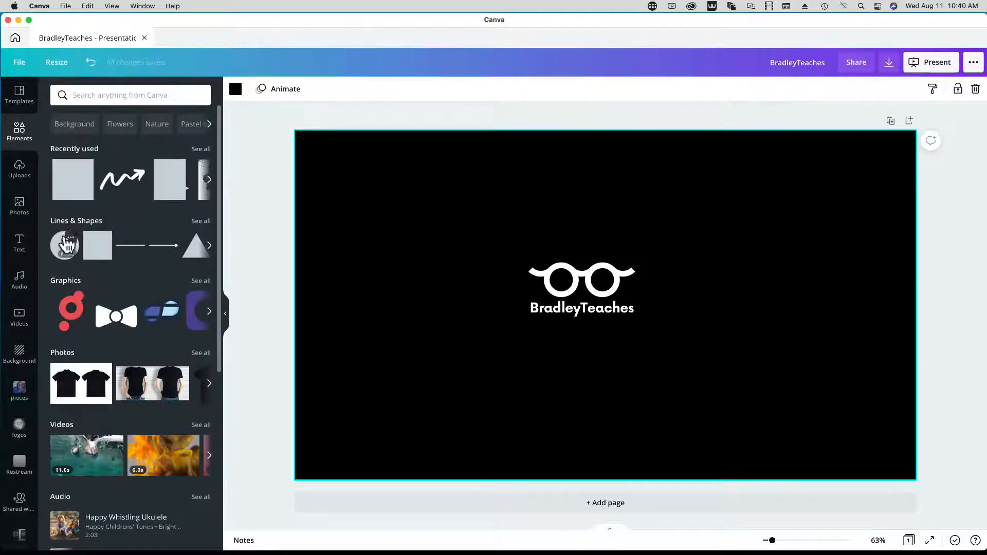
{"action": "left_click", "coordinate": [64, 247]}
{"action": "left_click_drag", "start_coordinate": [660, 367], "coordinate": [635, 358]}
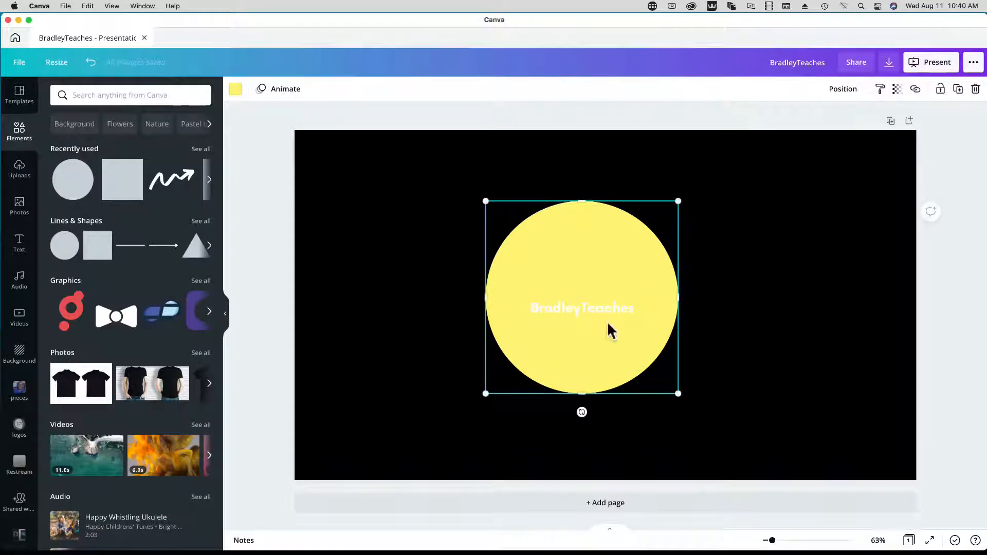
{"action": "left_click", "coordinate": [843, 89]}
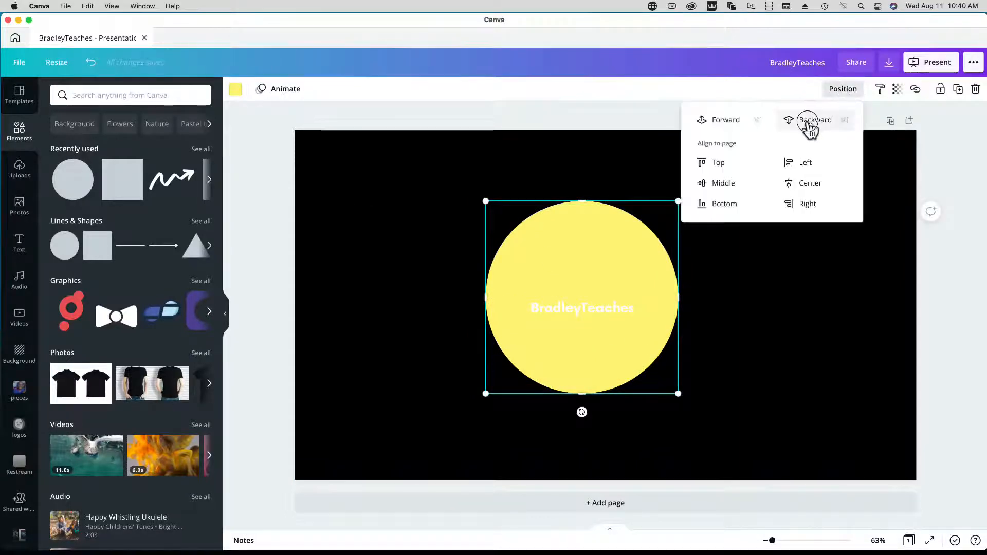
{"action": "left_click", "coordinate": [813, 123]}
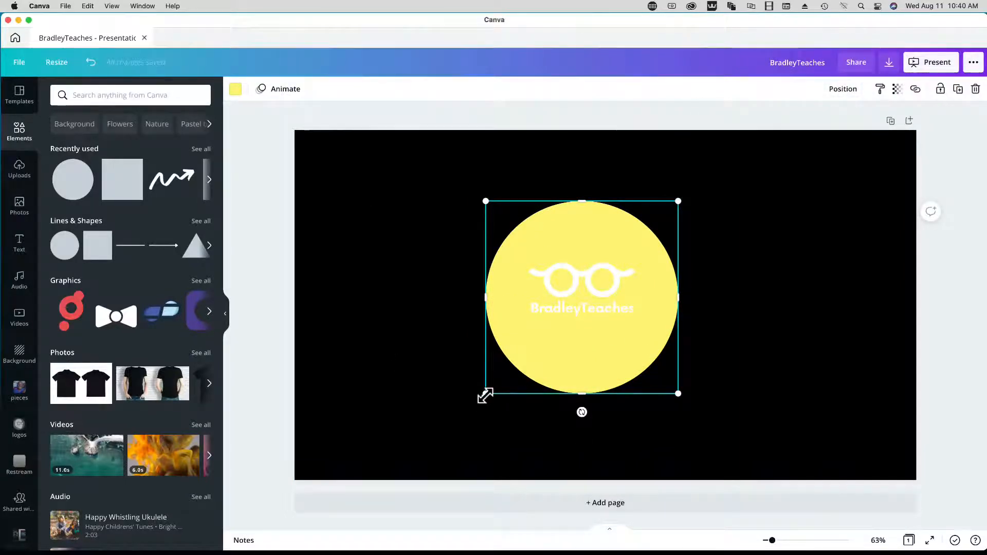
- Shrink the yellow circle to fit just around the logo and nudge it down until it frames the glasses and text evenly
{"action": "left_click_drag", "start_coordinate": [485, 393], "coordinate": [549, 330]}
{"action": "left_click_drag", "start_coordinate": [660, 273], "coordinate": [628, 287]}
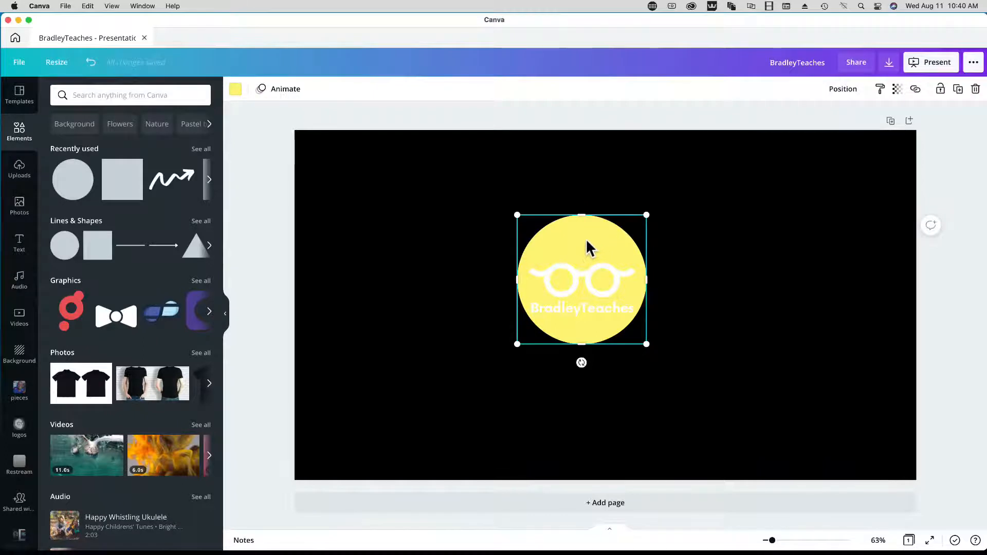
{"action": "key", "text": "Down"}
{"action": "key", "text": "Down"}
{"action": "key", "text": "Down"}
{"action": "key", "text": "Down"}
{"action": "key", "text": "Down"}
{"action": "key", "text": "Down"}
{"action": "key", "text": "Down"}
{"action": "key", "text": "Down"}
{"action": "key", "text": "Down"}
{"action": "key", "text": "Down"}
{"action": "key", "text": "Down"}
{"action": "key", "text": "Down"}
{"action": "key", "text": "Down"}
{"action": "key", "text": "Down"}
{"action": "key", "text": "Down"}
{"action": "key", "text": "Down"}
{"action": "key", "text": "Down"}
{"action": "key", "text": "Down"}
{"action": "key", "text": "Down"}
{"action": "key", "text": "Down"}
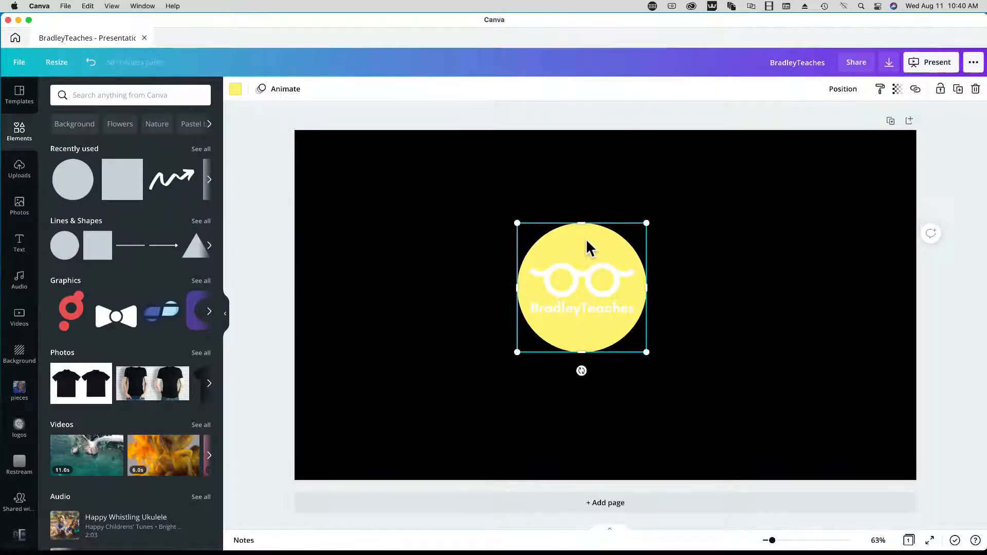
{"action": "left_click", "coordinate": [774, 283]}
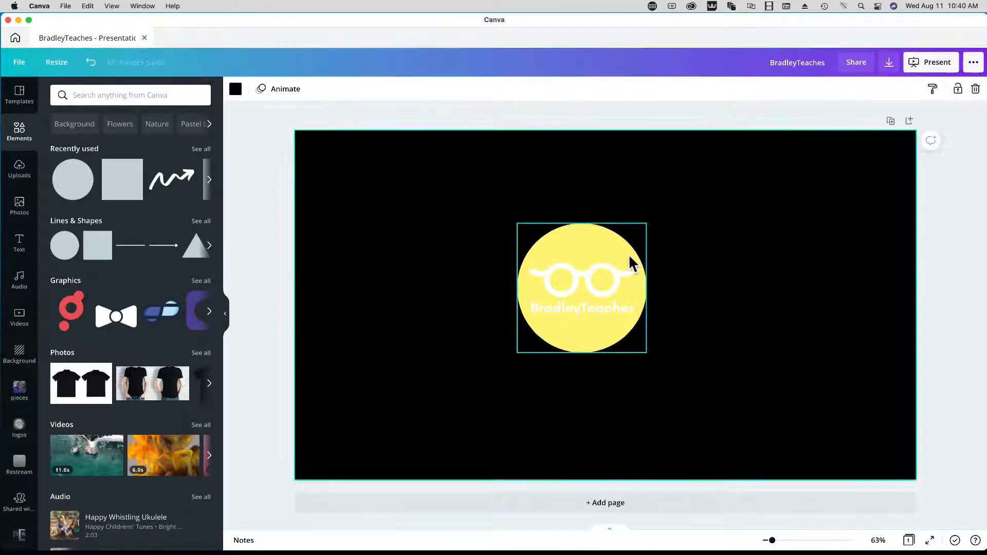
- Recolor the glasses and the BradleyTeaches text inside the circle to black
{"action": "left_click", "coordinate": [595, 247]}
{"action": "left_click", "coordinate": [599, 290]}
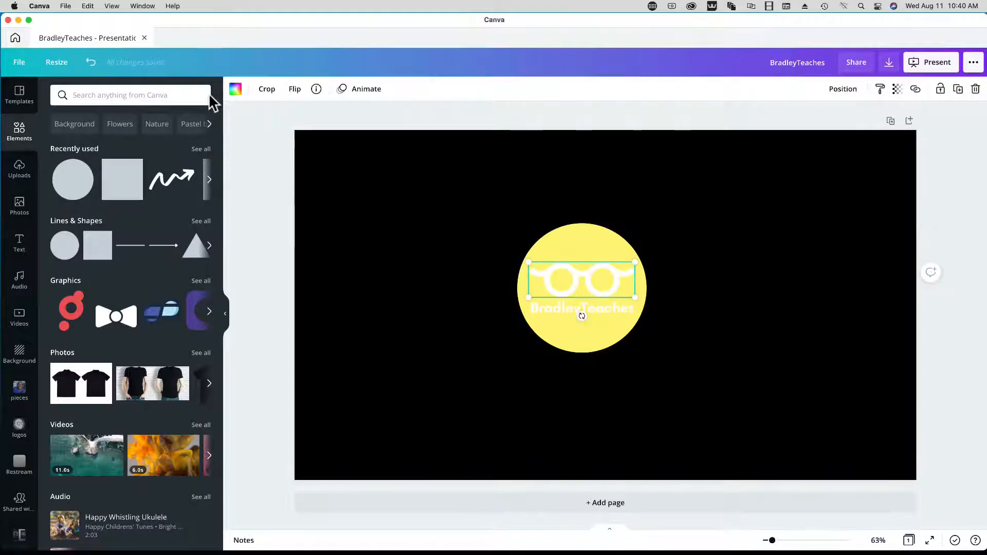
{"action": "left_click", "coordinate": [235, 89]}
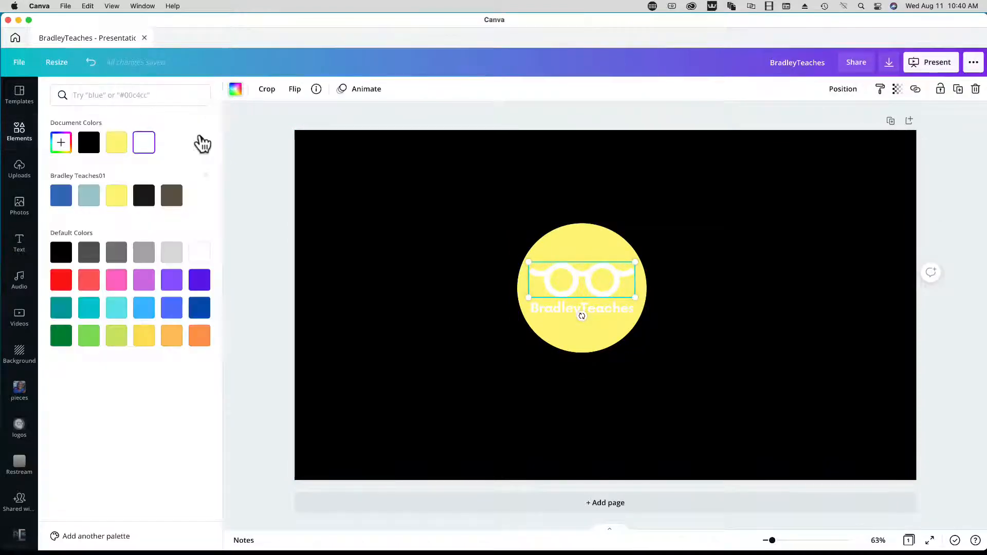
{"action": "left_click", "coordinate": [94, 146]}
{"action": "left_click", "coordinate": [539, 308]}
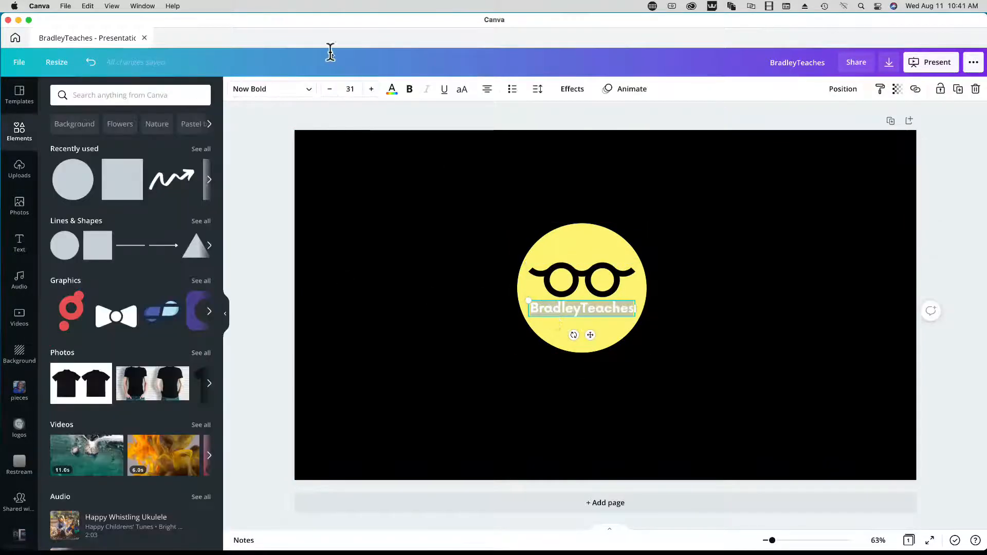
{"action": "left_click", "coordinate": [390, 92]}
{"action": "left_click", "coordinate": [144, 195]}
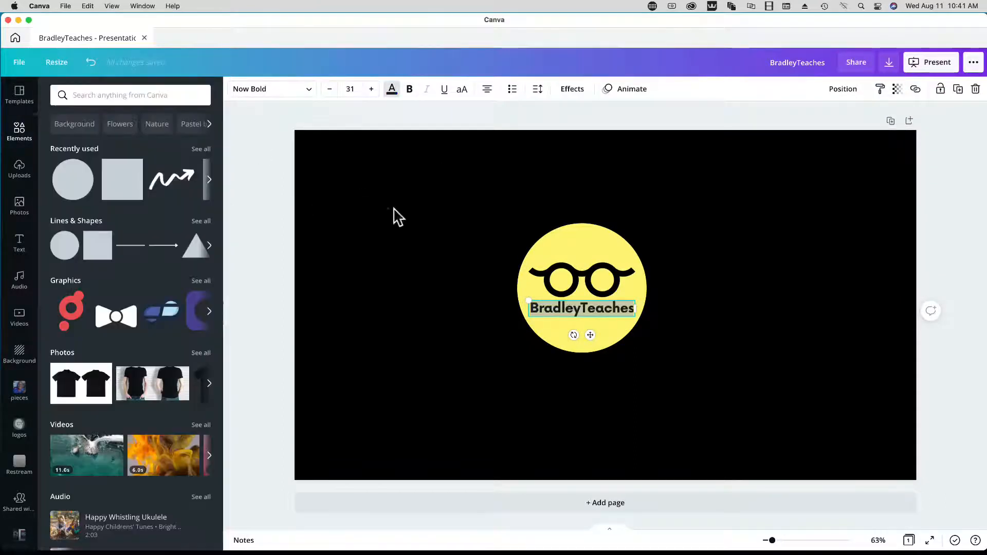
- Change the fill color of the circle behind the logo to white
{"action": "left_click", "coordinate": [556, 242]}
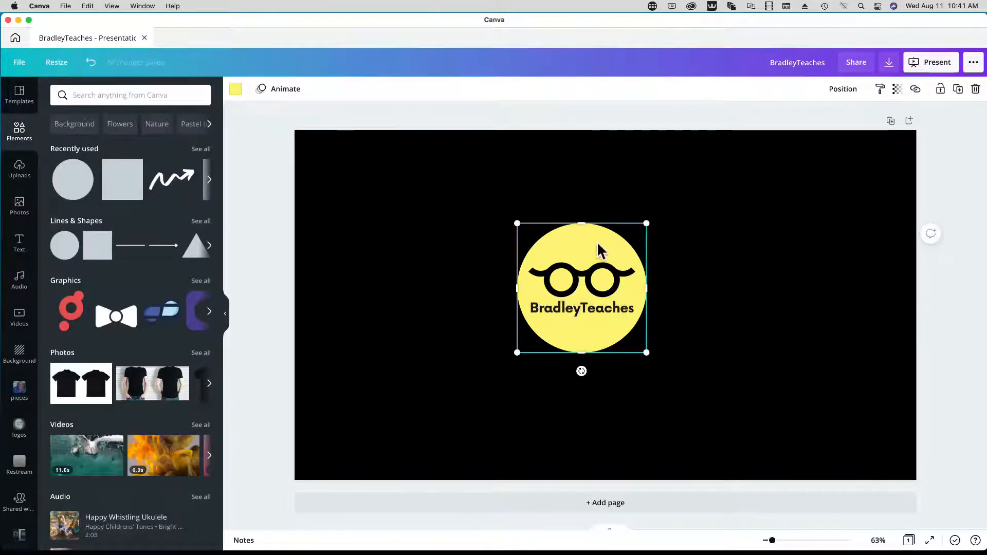
{"action": "left_click", "coordinate": [235, 89]}
{"action": "left_click", "coordinate": [198, 253]}
- Select the circle, glasses and text together and move them into the lower-right corner of the page
{"action": "left_click_drag", "start_coordinate": [444, 193], "coordinate": [715, 419]}
{"action": "left_click_drag", "start_coordinate": [577, 306], "coordinate": [844, 431]}
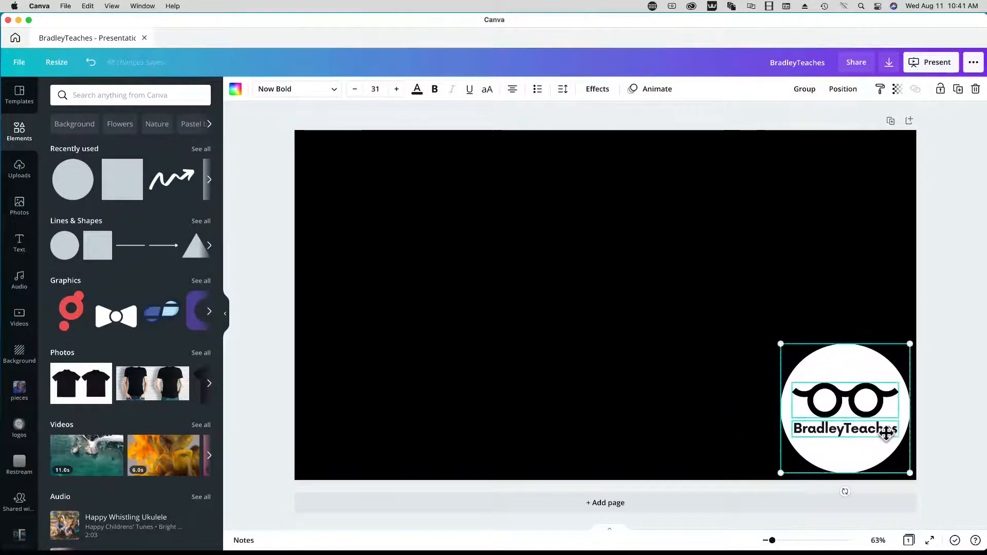
{"action": "left_click", "coordinate": [642, 346]}
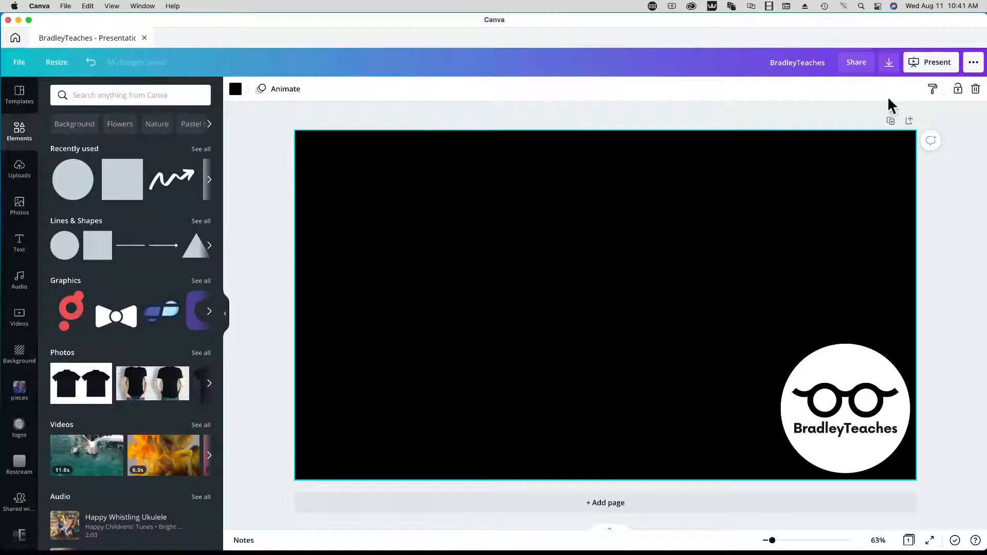
- Download the circular logo design as a JPG with the quality raised to the maximum
{"action": "left_click", "coordinate": [889, 62]}
{"action": "left_click", "coordinate": [845, 133]}
{"action": "left_click", "coordinate": [842, 120]}
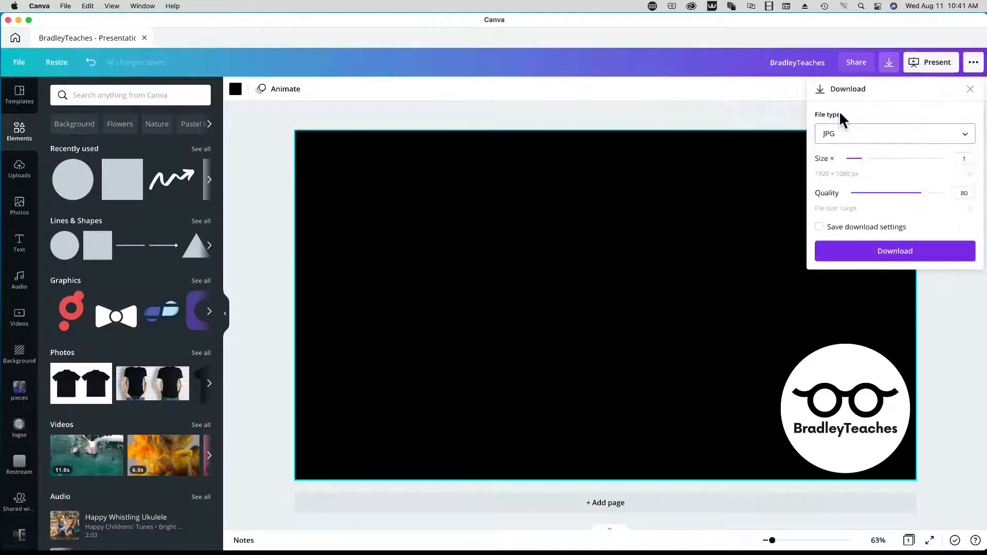
{"action": "left_click_drag", "start_coordinate": [924, 198], "coordinate": [945, 194]}
{"action": "left_click", "coordinate": [897, 255]}
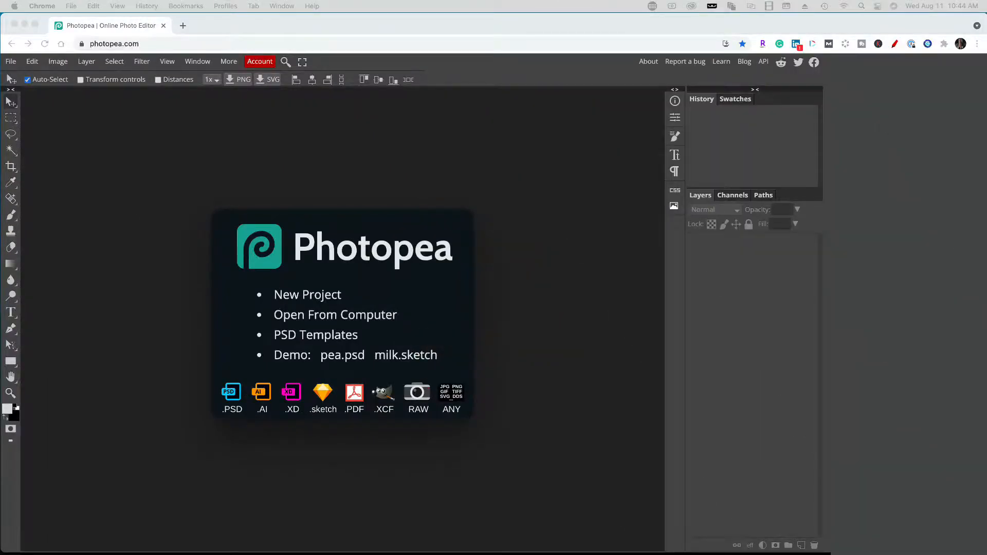
- Switch to Photopea, open the downloaded glasses-only image, and clear its black background using the Magic Wand
{"action": "left_click_drag", "start_coordinate": [595, 289], "coordinate": [463, 297]}
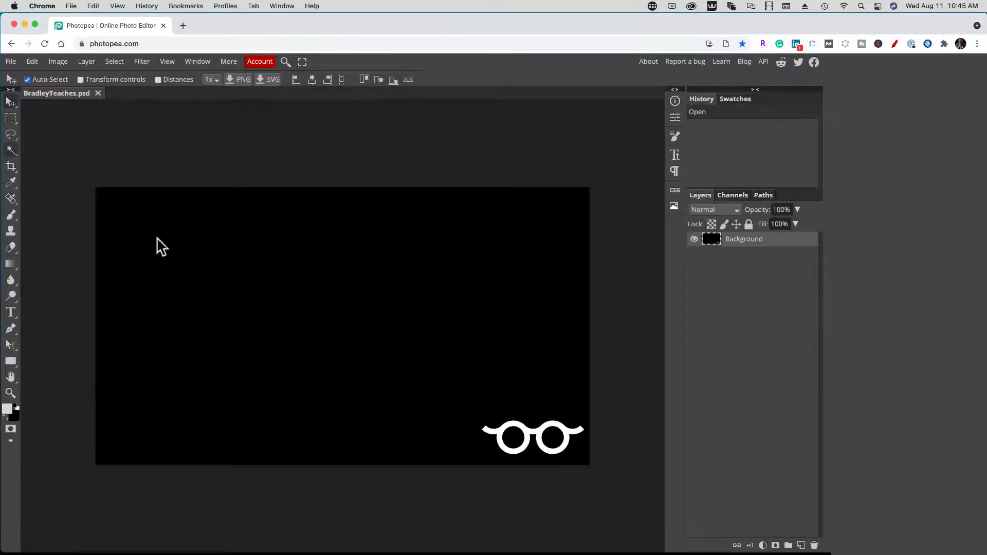
{"action": "key", "text": "w"}
{"action": "left_click", "coordinate": [421, 336]}
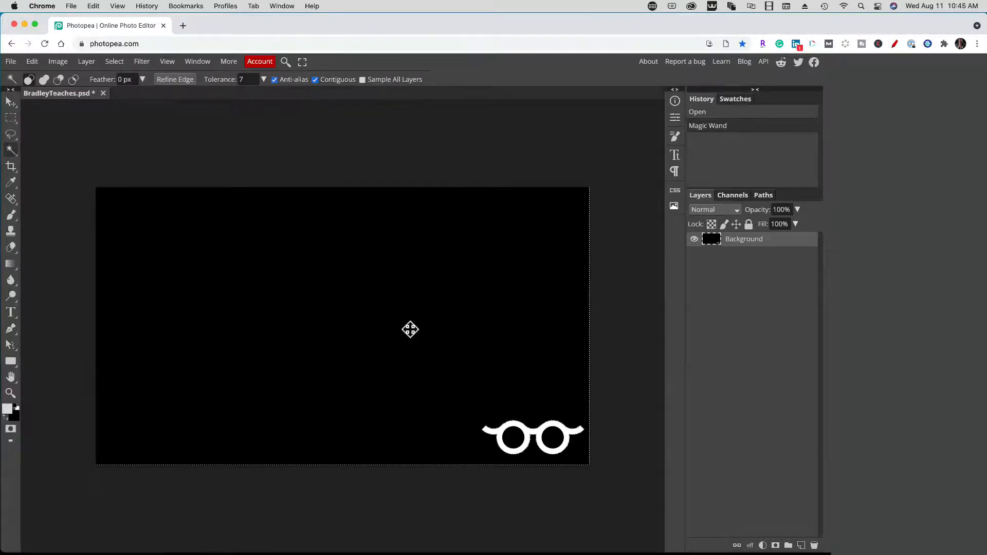
{"action": "key", "text": "Delete"}
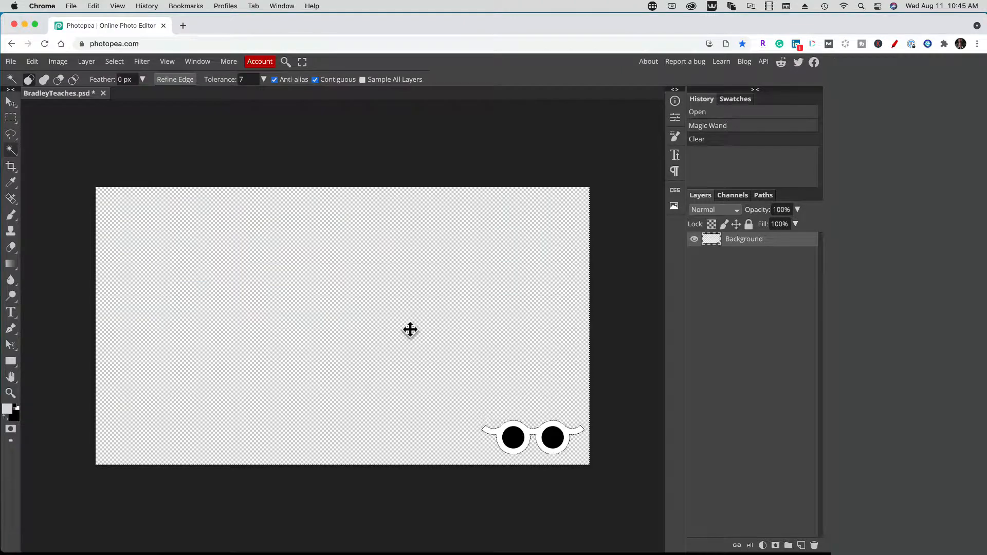
- Clear the black fill inside both lenses of the glasses using the Magic Wand
{"action": "left_click", "coordinate": [512, 438]}
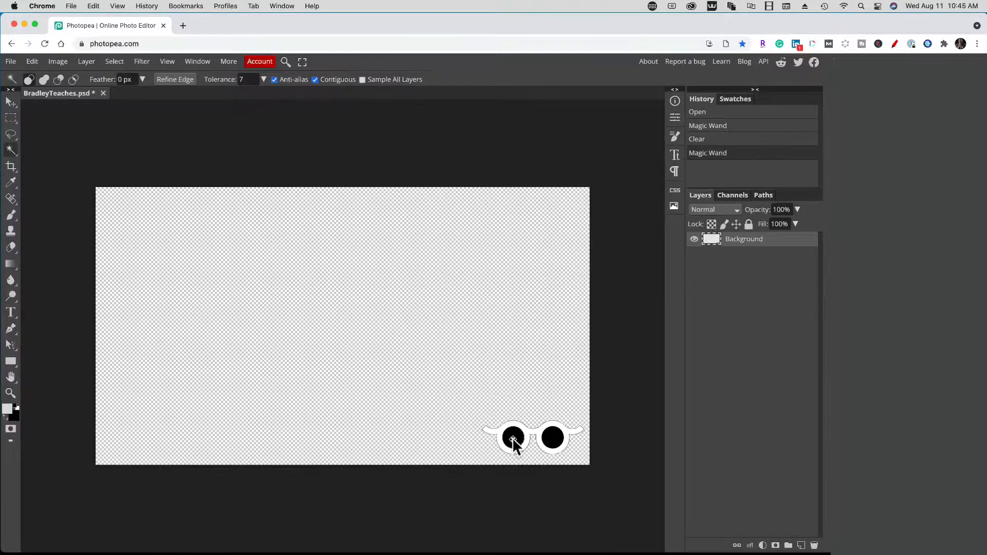
{"action": "key", "text": "Delete"}
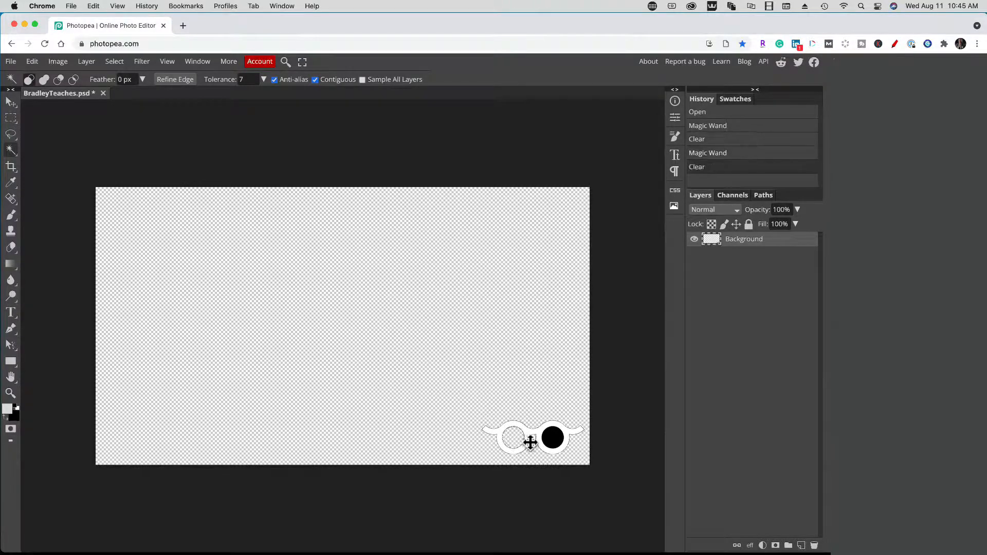
{"action": "left_click", "coordinate": [552, 438]}
{"action": "key", "text": "Delete"}
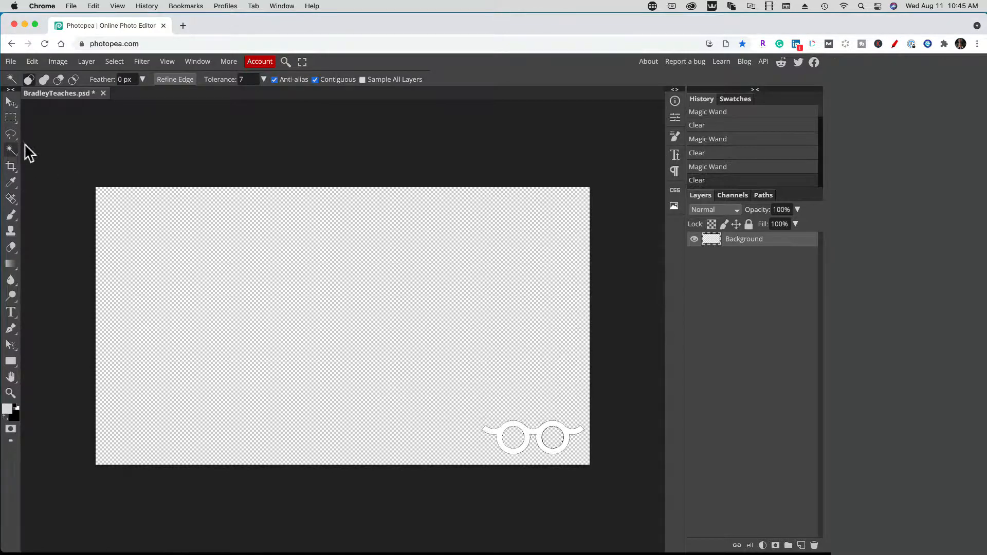
- Export the transparent glasses image as a 1920 × 1080 px PNG at 100% quality
{"action": "left_click", "coordinate": [8, 62]}
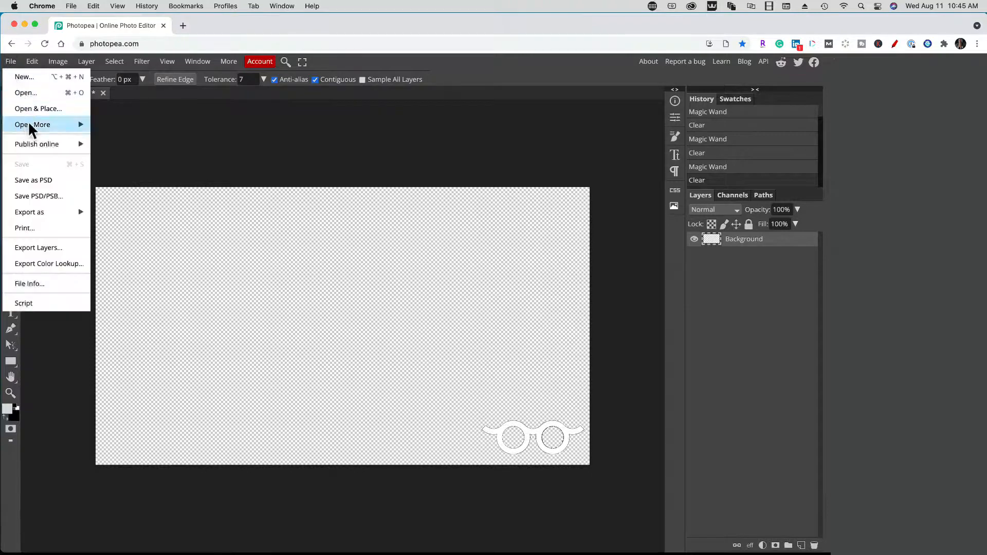
{"action": "mouse_move", "coordinate": [57, 211]}
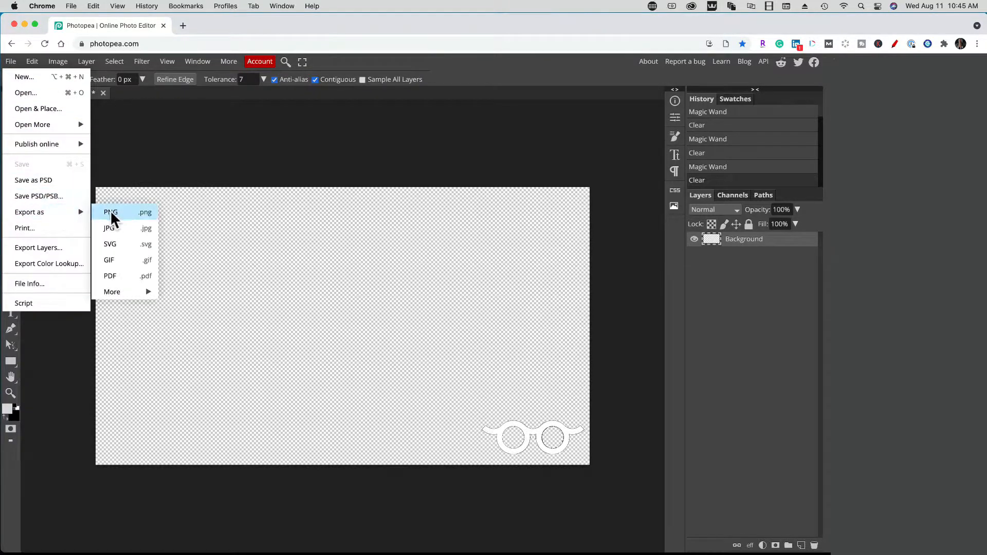
{"action": "left_click", "coordinate": [111, 218]}
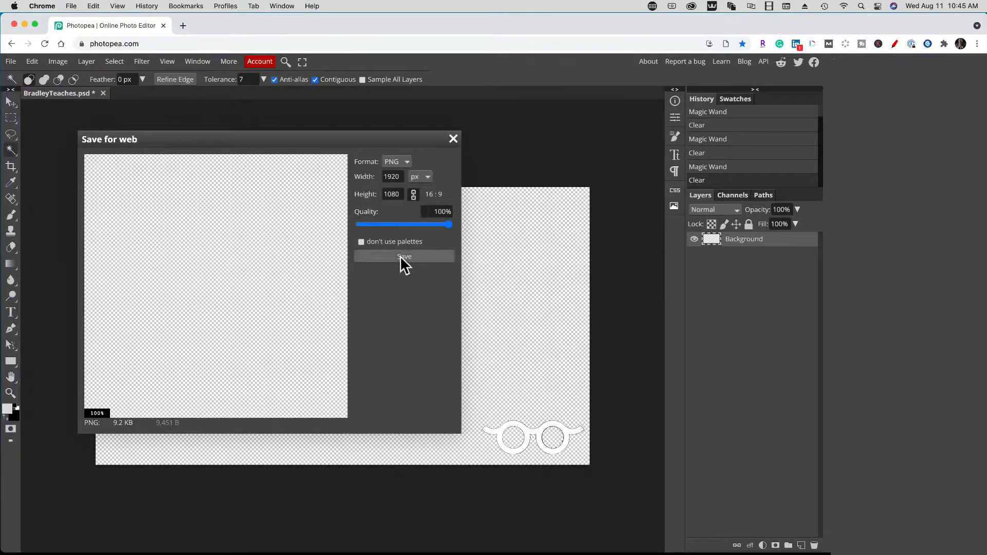
{"action": "left_click", "coordinate": [404, 256]}
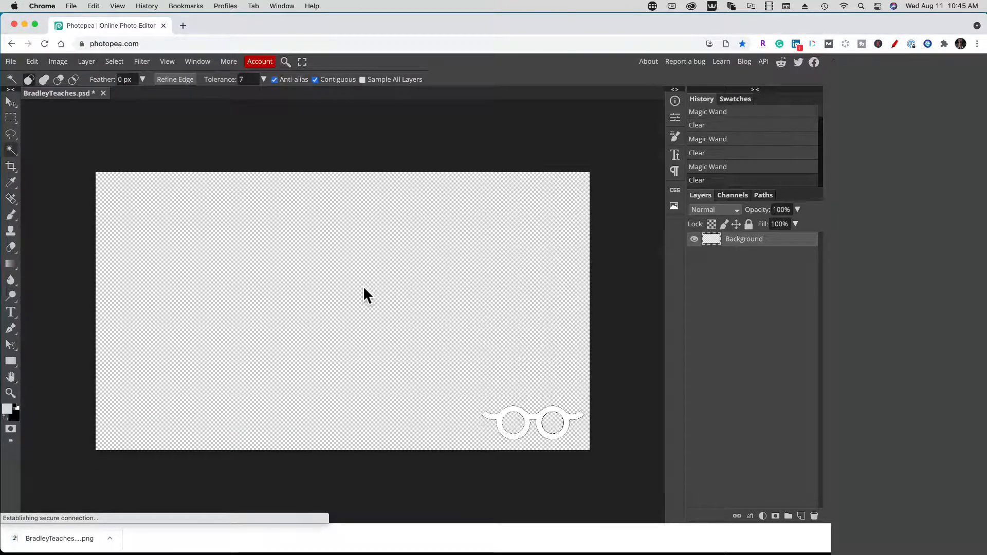
- Place the BradleyTea2ches circular logo image in the document and try to clear its black background using the Magic Wand
{"action": "left_click_drag", "start_coordinate": [107, 158], "coordinate": [385, 283]}
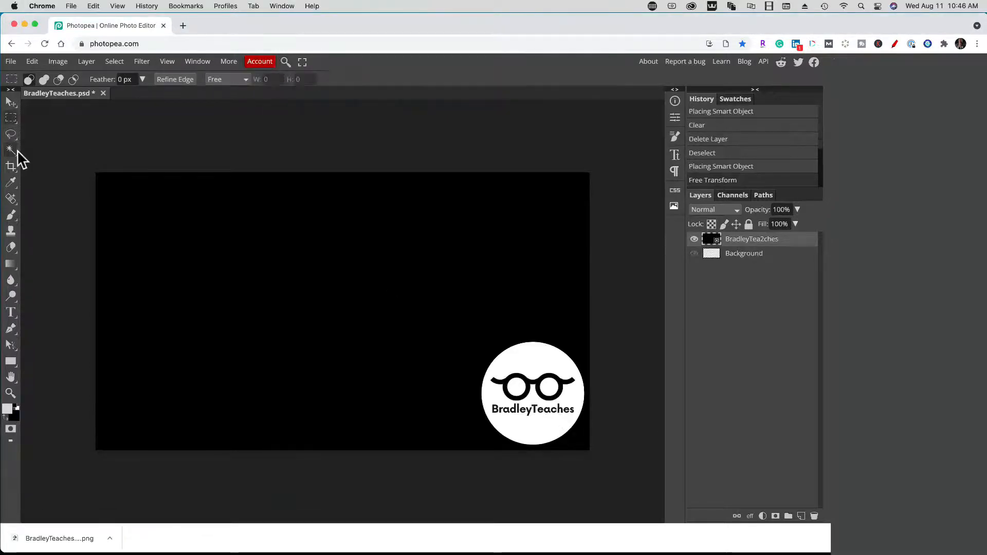
{"action": "left_click", "coordinate": [11, 150]}
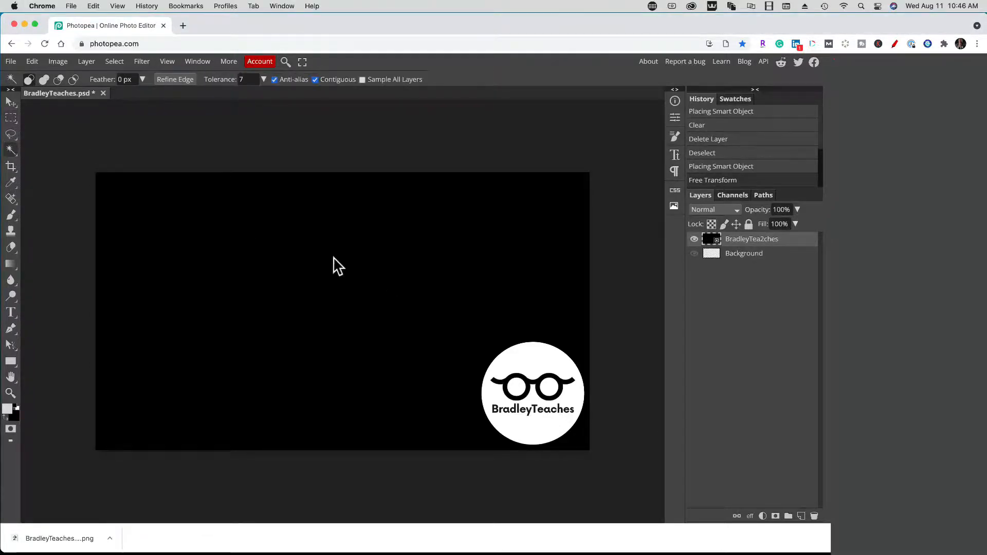
{"action": "left_click", "coordinate": [421, 259]}
{"action": "key", "text": "Delete"}
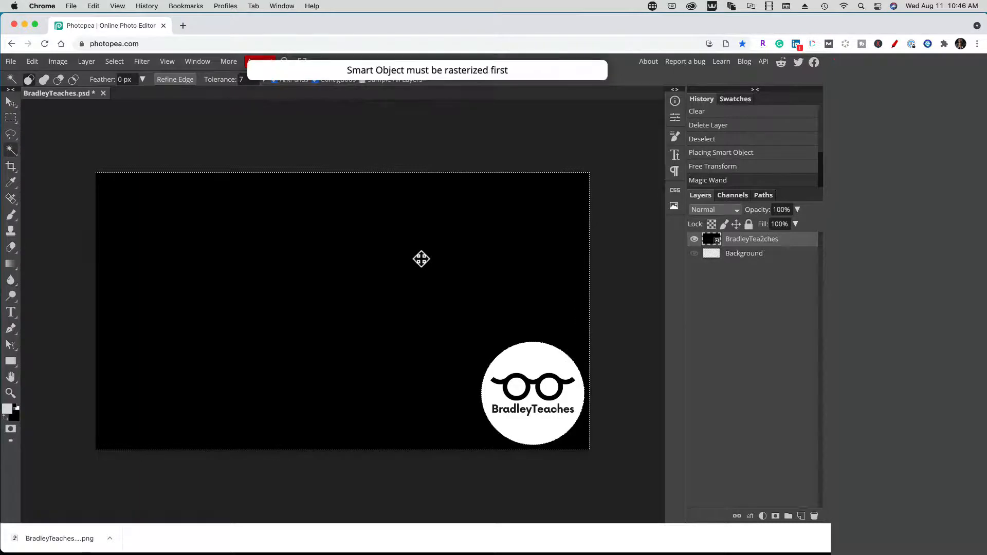